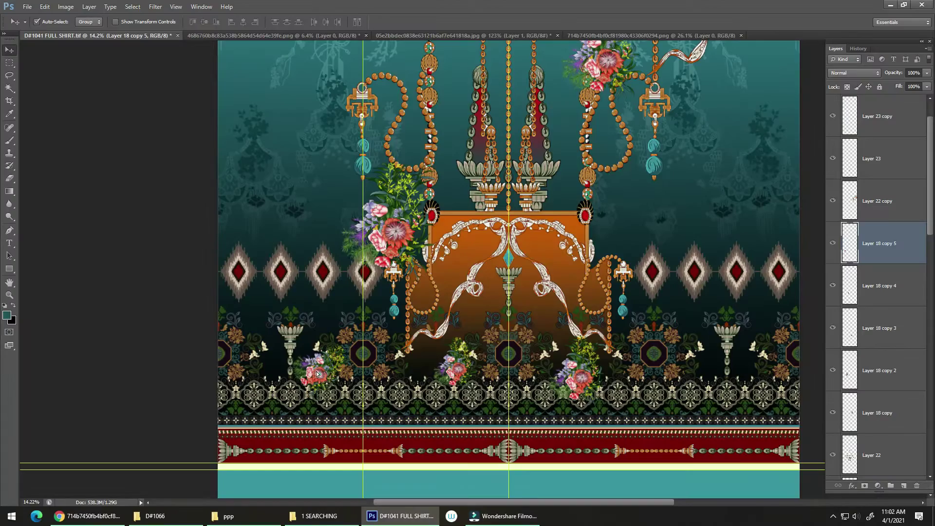
# Drag the small flower bouquet layer up and left onto the orange centre panel's upper-left
pyautogui.moveTo(316, 374)
pyautogui.mouseDown()
pyautogui.moveTo(286, 321)
pyautogui.moveTo(339, 363)
pyautogui.mouseUp()
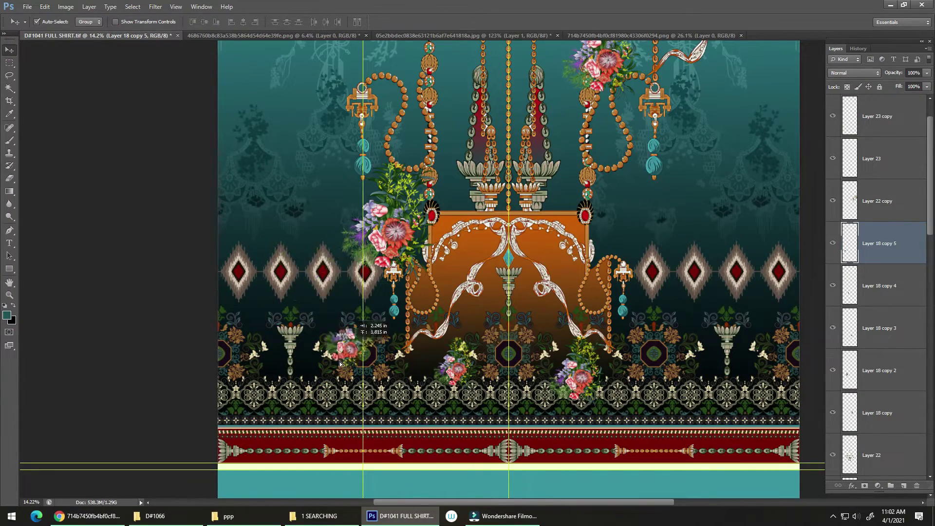
pyautogui.moveTo(339, 363); pyautogui.dragTo(295, 377)
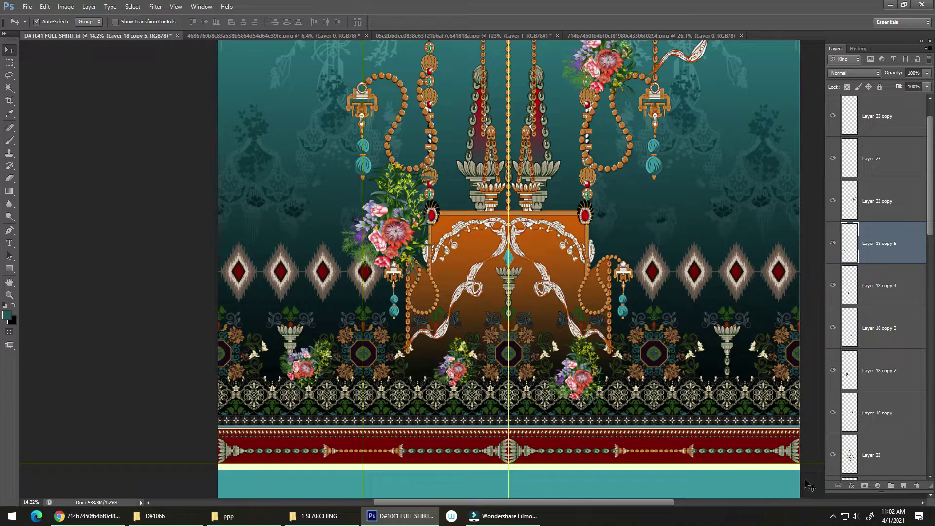
pyautogui.click(832, 517)
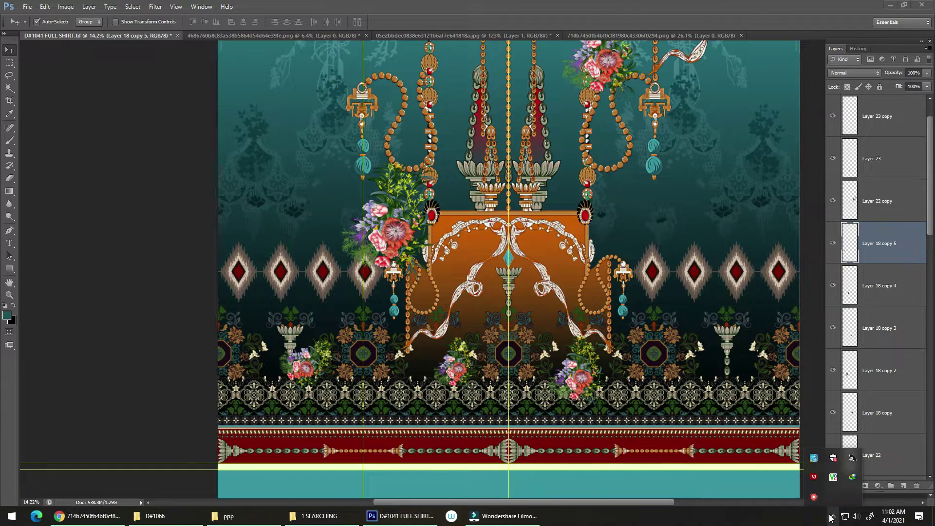
pyautogui.click(830, 518)
pyautogui.moveTo(309, 372)
pyautogui.mouseDown()
pyautogui.moveTo(265, 306)
pyautogui.moveTo(265, 359)
pyautogui.moveTo(464, 203)
pyautogui.moveTo(426, 276)
pyautogui.mouseUp()
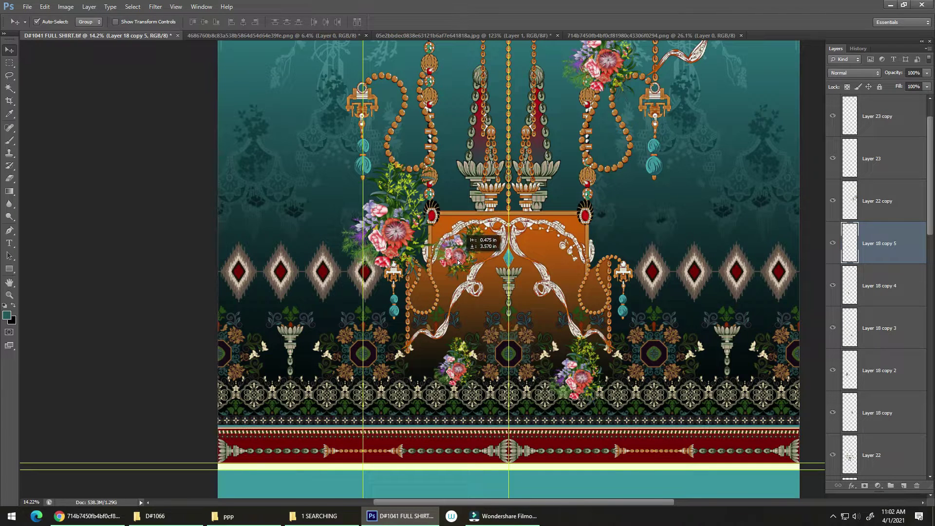
# Send the bouquet layer below Layer 28 copy and set its blend mode to Luminosity
pyautogui.hotkey('ctrl', 't')
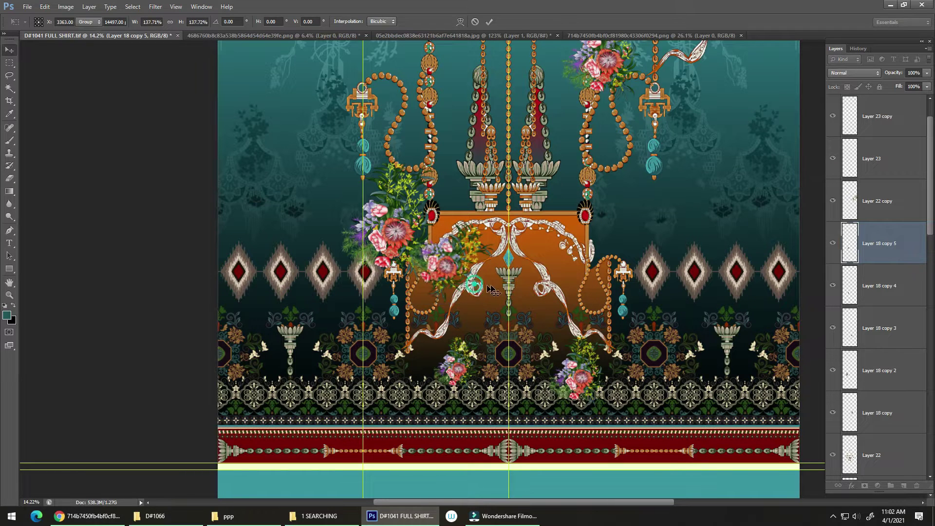
pyautogui.press('Return')
pyautogui.click(541, 250)
pyautogui.hotkey('ctrl', '[')
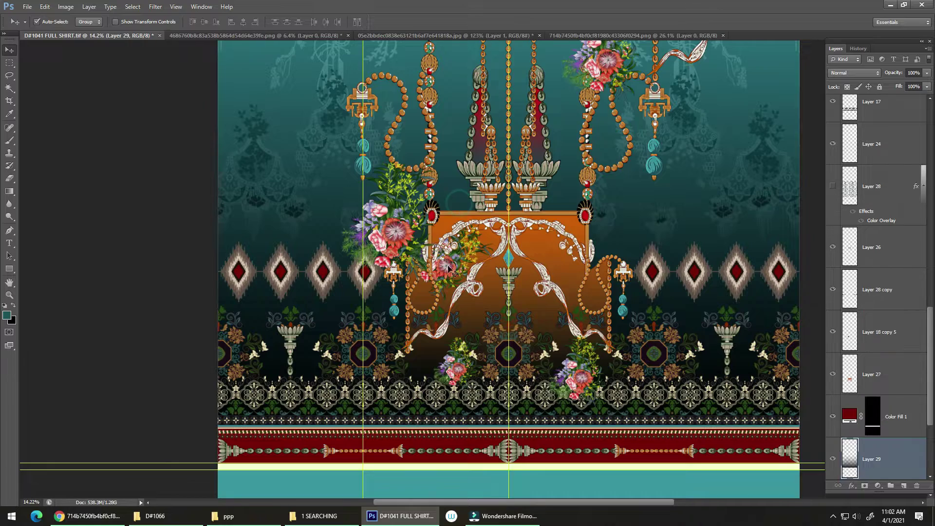
pyautogui.moveTo(447, 266); pyautogui.dragTo(479, 268)
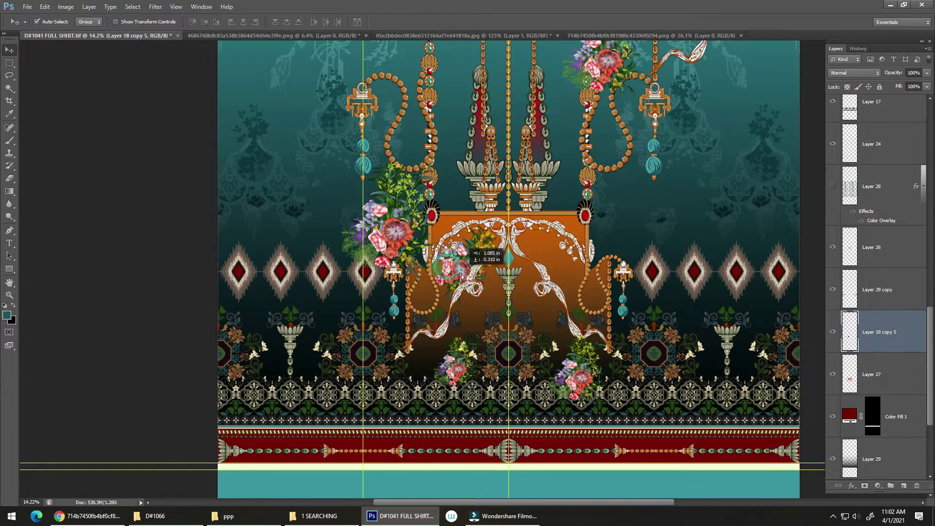
pyautogui.click(864, 73)
pyautogui.click(852, 323)
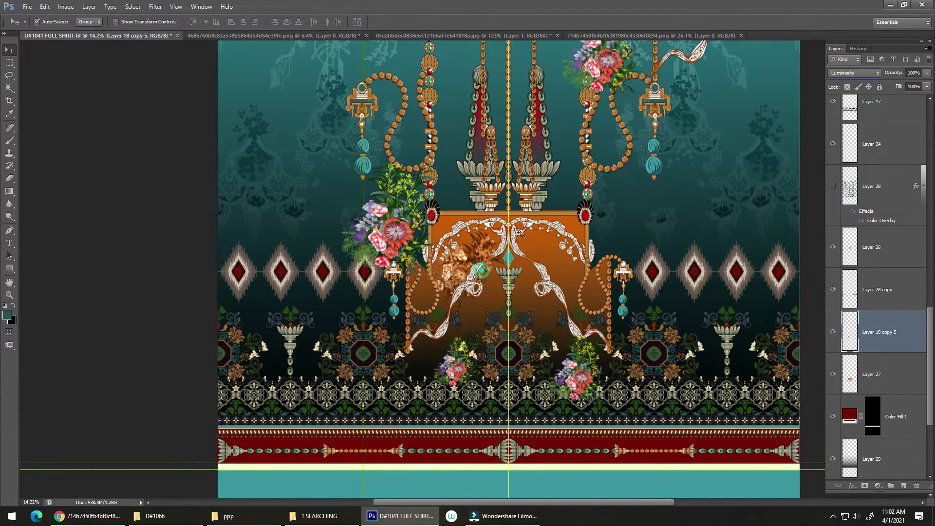
# Enlarge the bouquet to about 182% and shift it right across the orange panel
pyautogui.click(520, 233)
pyautogui.hotkey('ctrl', 't')
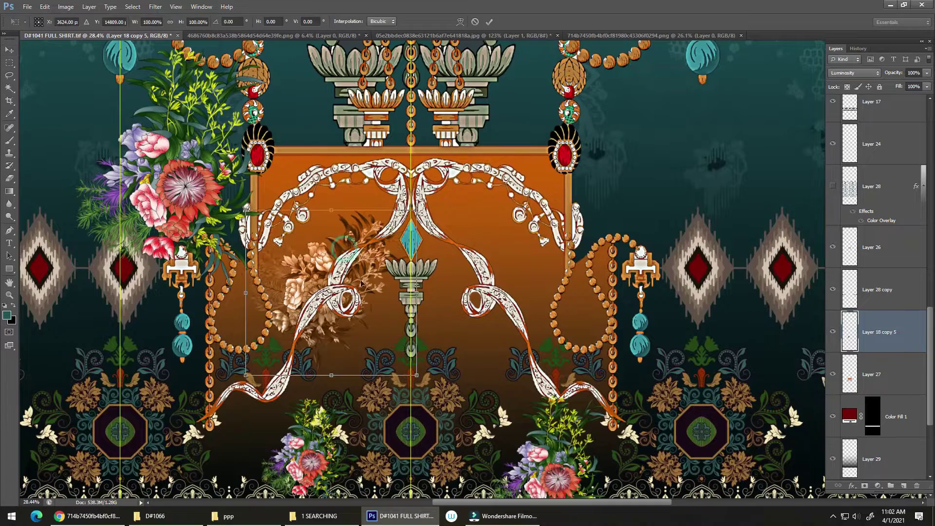
pyautogui.moveTo(424, 377); pyautogui.dragTo(487, 443)
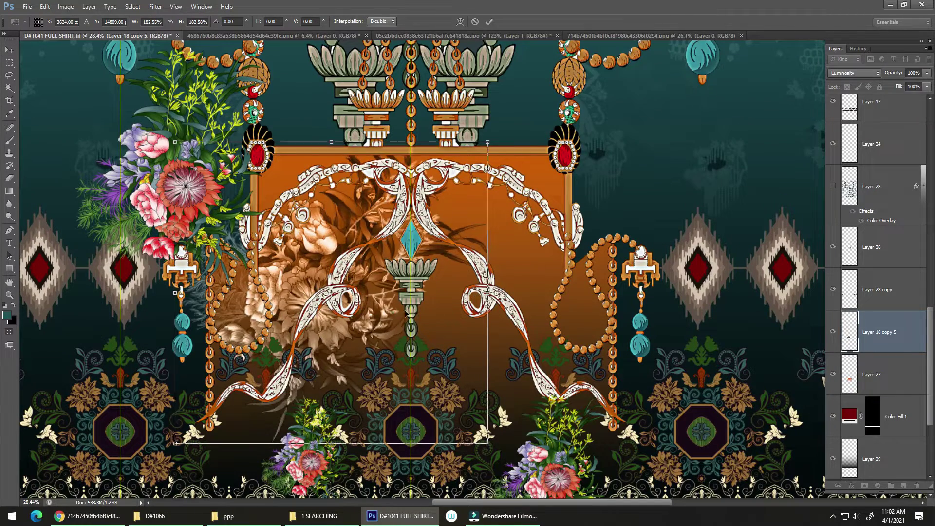
pyautogui.moveTo(391, 313); pyautogui.dragTo(462, 311)
pyautogui.press('Return')
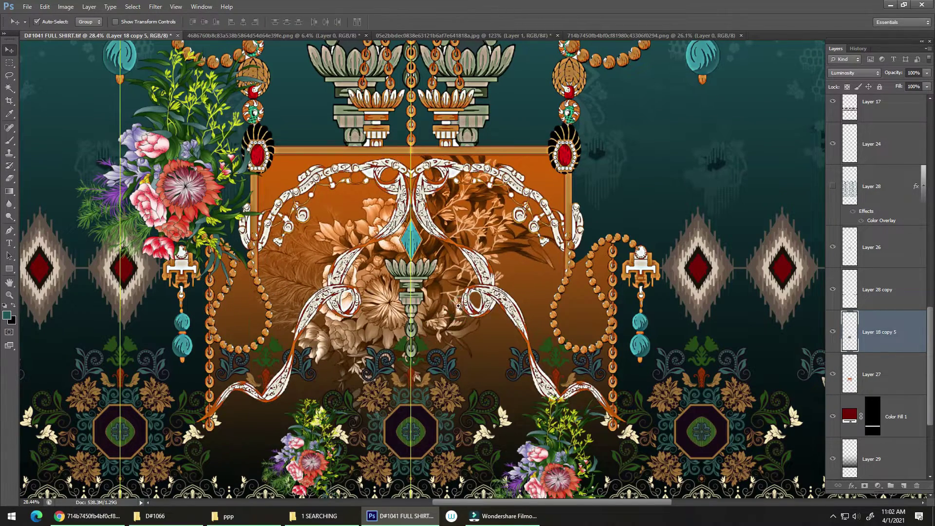
pyautogui.hotkey('ctrl', '0')
# Fade the bouquet to 30% opacity and flip it horizontally
pyautogui.press('3')
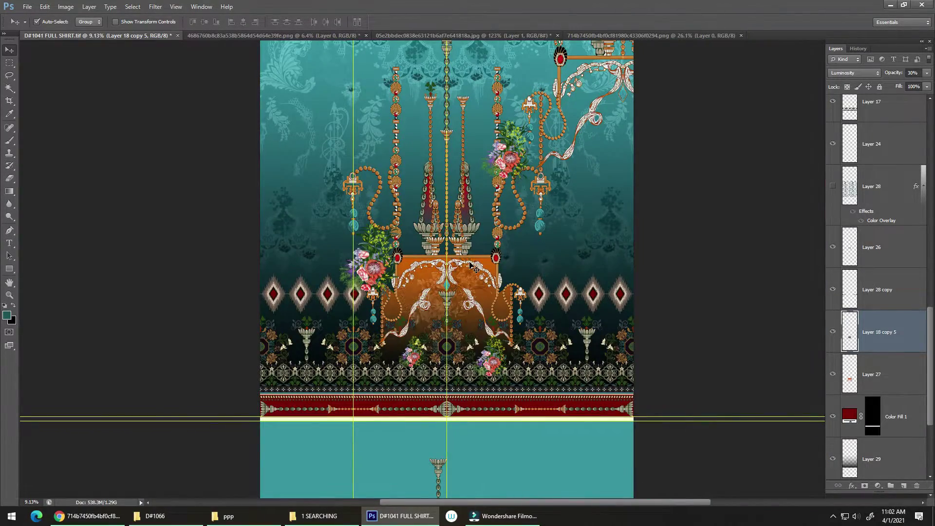
pyautogui.moveTo(435, 313); pyautogui.dragTo(433, 301)
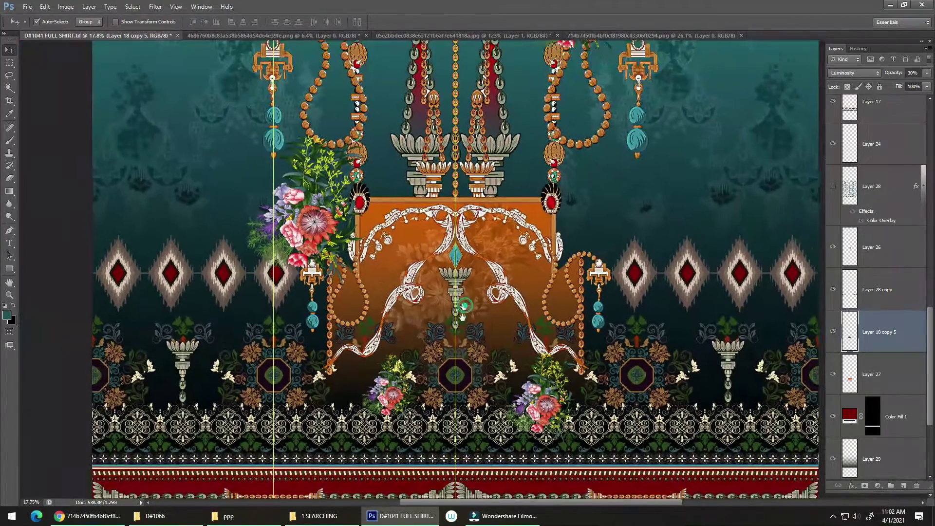
pyautogui.hotkey('ctrl', 't')
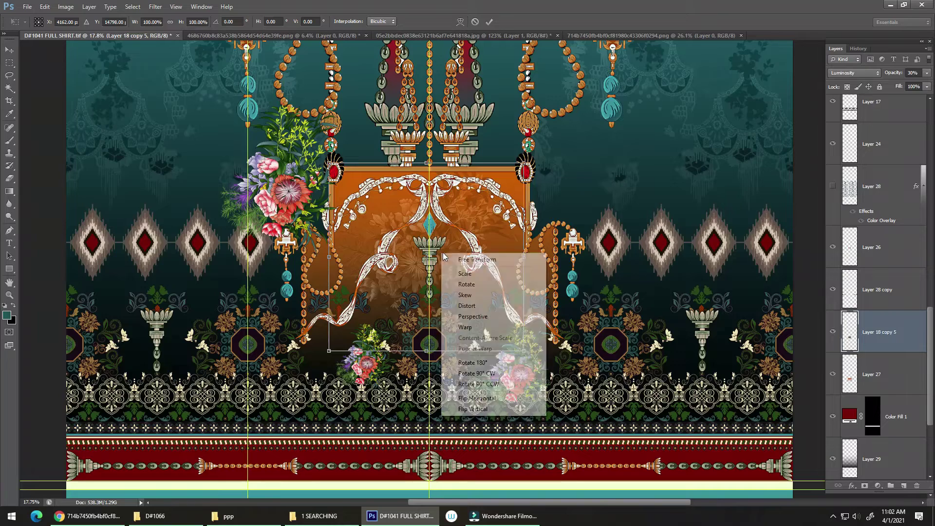
pyautogui.rightClick(441, 254)
pyautogui.click(480, 397)
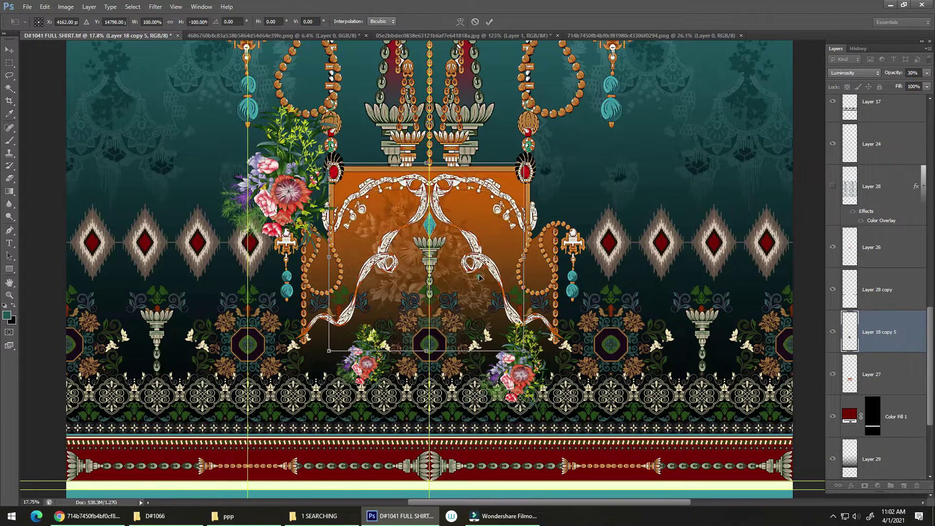
# Rotate the bouquet about 149°, scale it to roughly 111%, and reposition it across the panel
pyautogui.moveTo(479, 278); pyautogui.dragTo(554, 194)
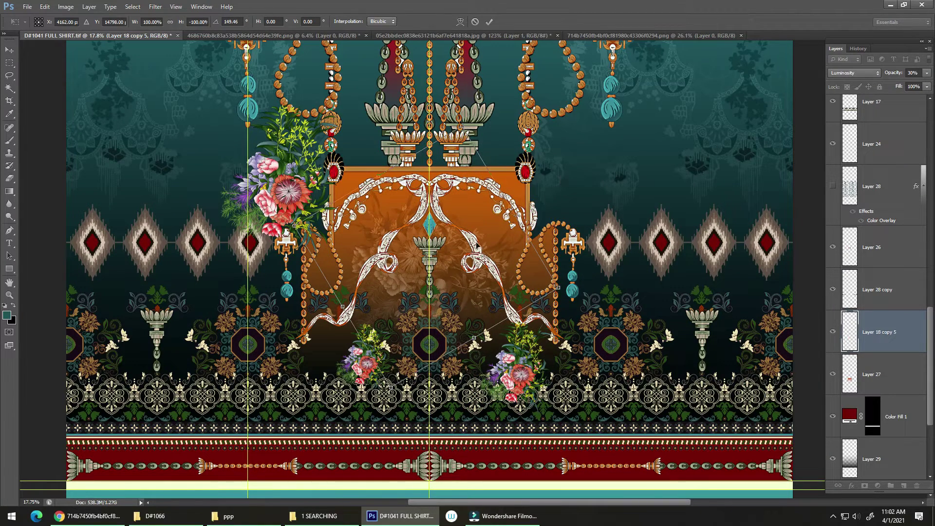
pyautogui.moveTo(476, 247); pyautogui.dragTo(479, 227)
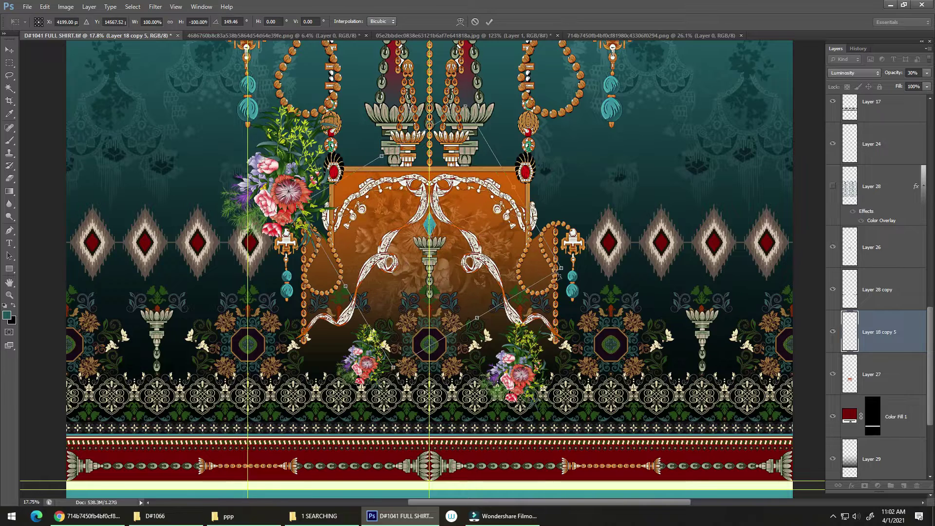
pyautogui.moveTo(558, 276); pyautogui.dragTo(604, 256)
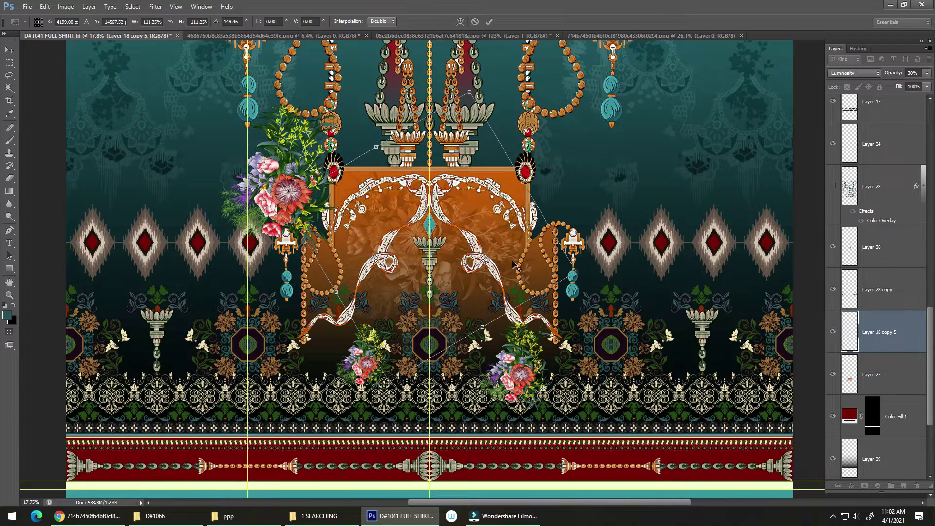
pyautogui.moveTo(513, 264); pyautogui.dragTo(509, 267)
pyautogui.press('Return')
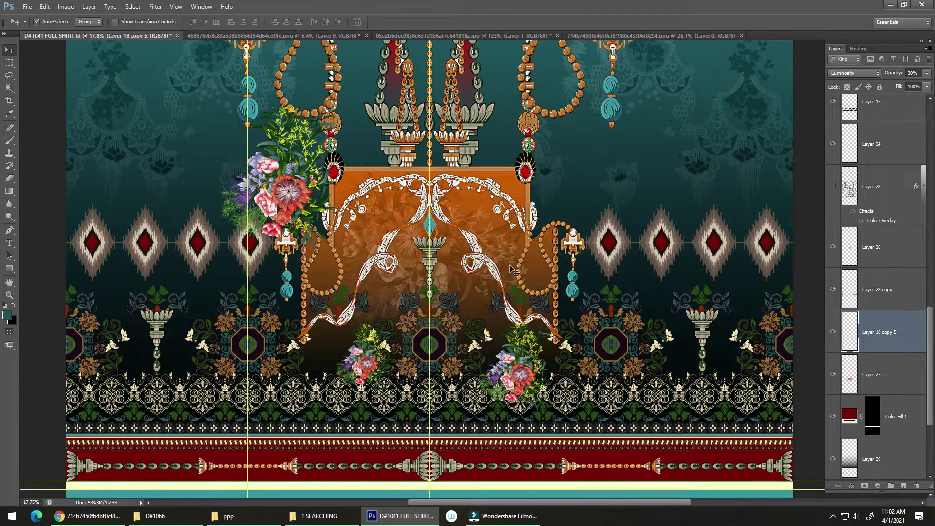
pyautogui.scroll(-1, 502, 277)
pyautogui.scroll(2, 503, 276)
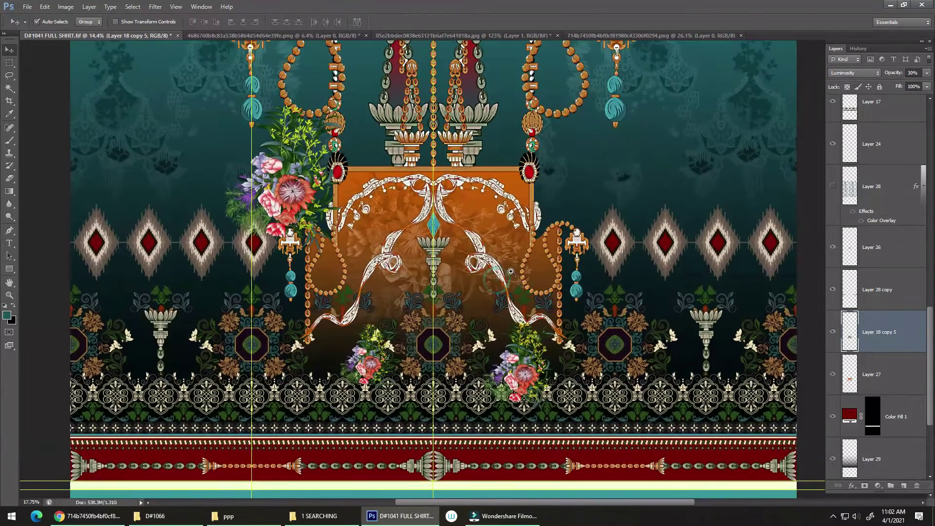
pyautogui.scroll(-2, 505, 274)
pyautogui.scroll(-1, 504, 274)
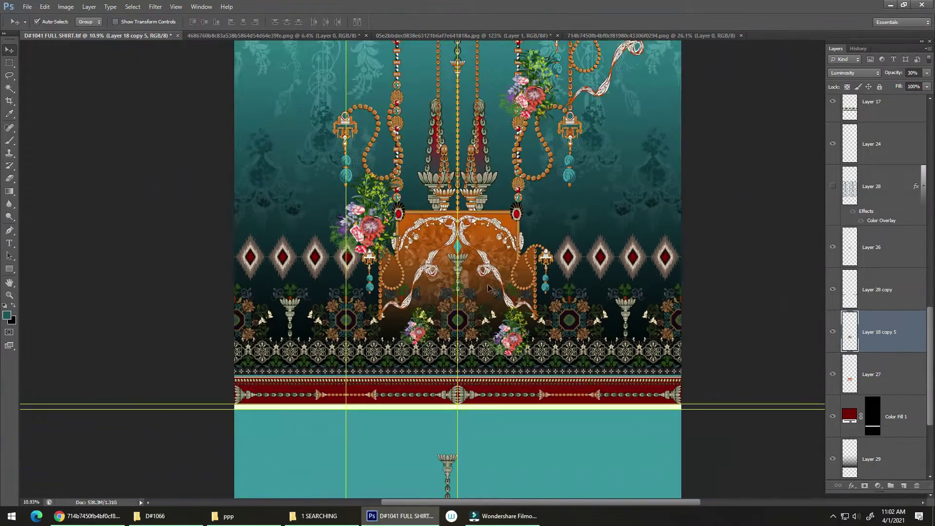
pyautogui.hotkey('ctrl', 't')
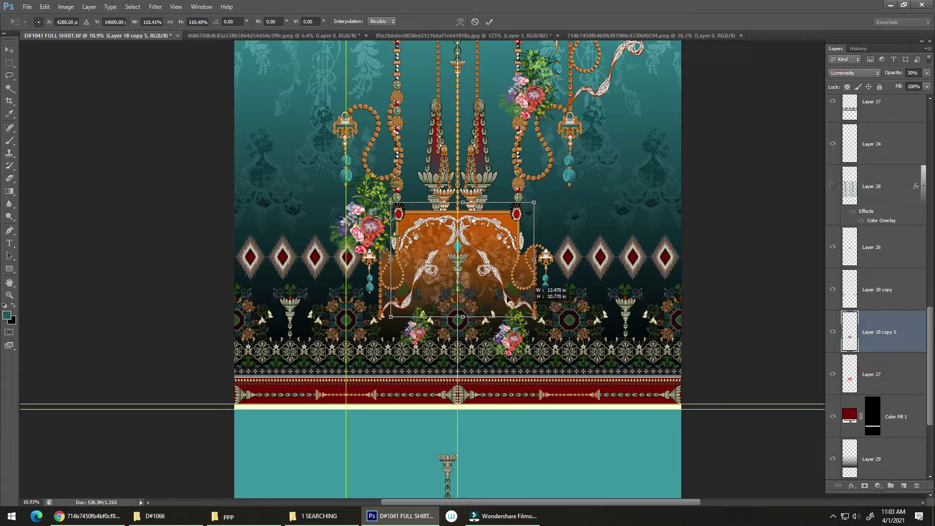
pyautogui.press('Return')
pyautogui.rightClick(457, 267)
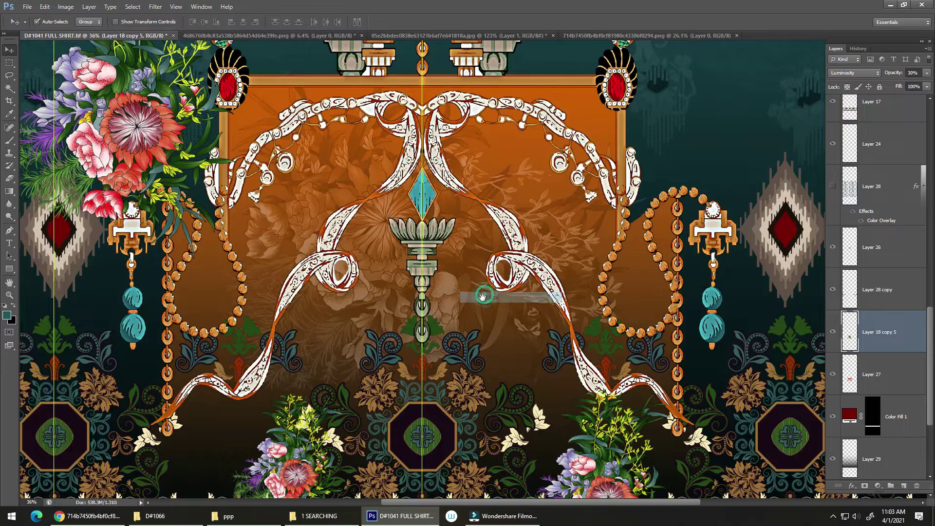
pyautogui.scroll(5, 482, 292)
pyautogui.scroll(-1, 482, 294)
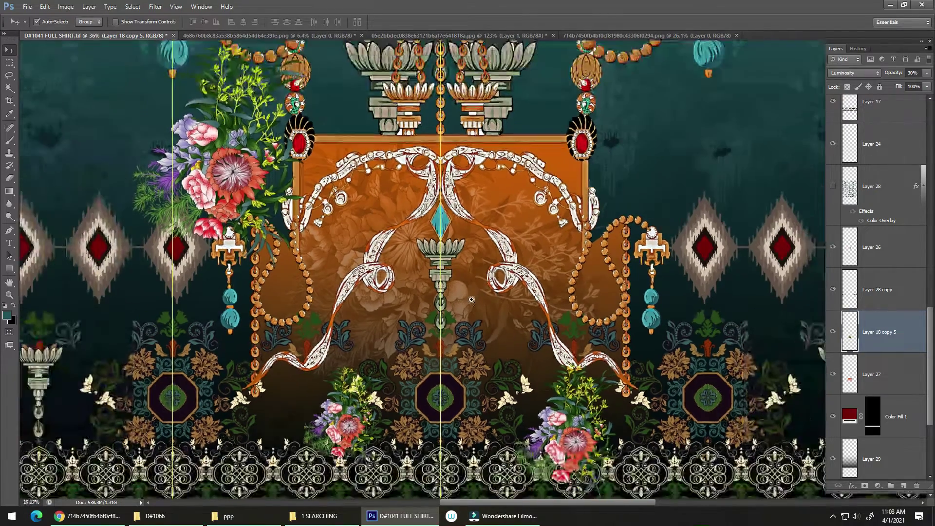
pyautogui.keyDown('ctrl'); pyautogui.click(850, 375); pyautogui.keyUp('ctrl')
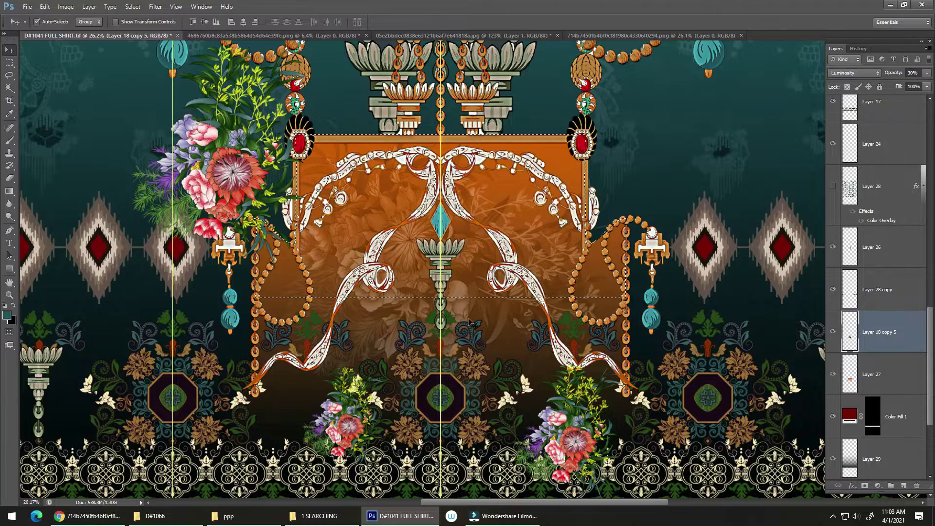
pyautogui.press('e')
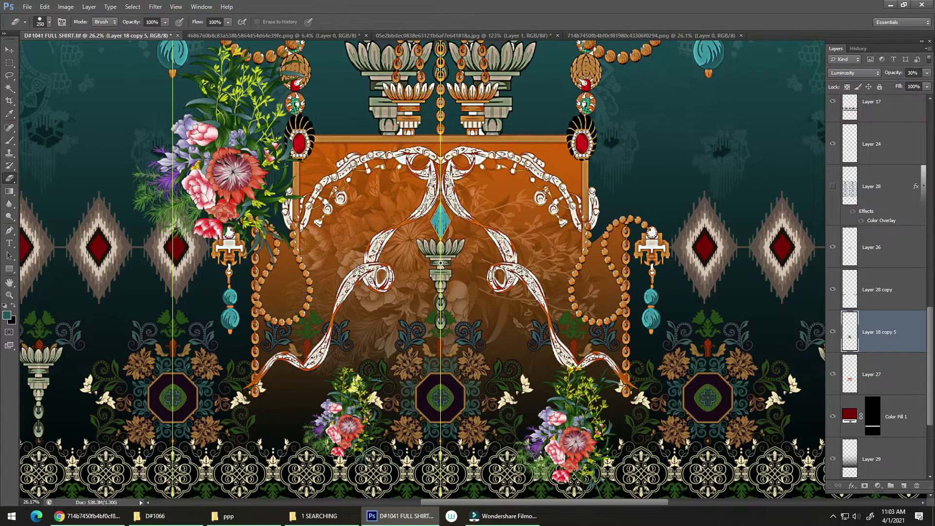
pyautogui.scroll(-5, 266, 307)
pyautogui.scroll(-2, 409, 342)
pyautogui.scroll(3, 409, 342)
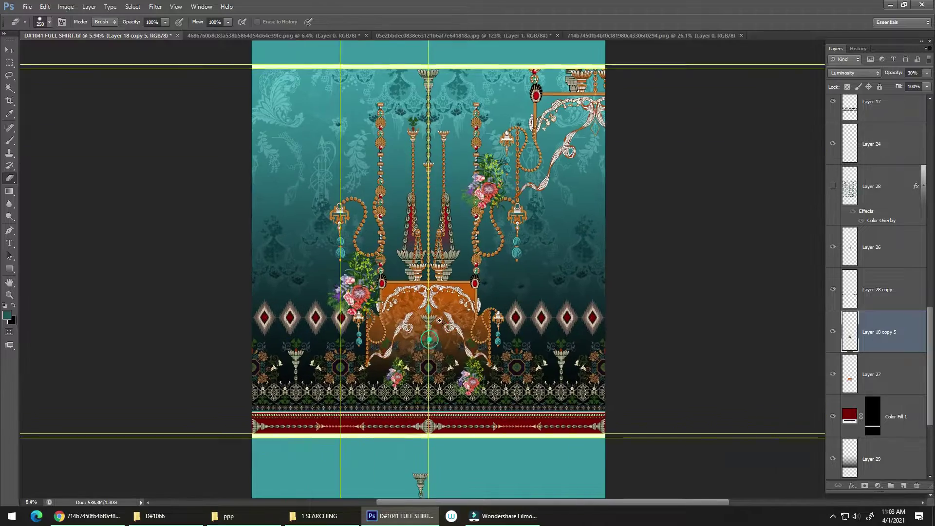
pyautogui.scroll(1, 456, 338)
pyautogui.scroll(2, 456, 339)
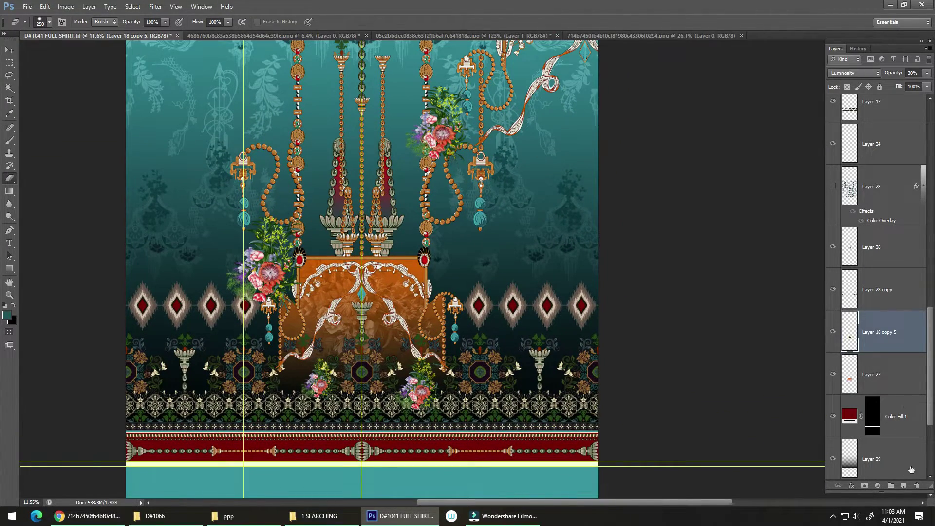
# Add new Layer 30 and select the lower-right area behind the diamond motifs
pyautogui.keyDown('ctrl'); pyautogui.click(903, 485); pyautogui.keyUp('ctrl')
pyautogui.press('m')
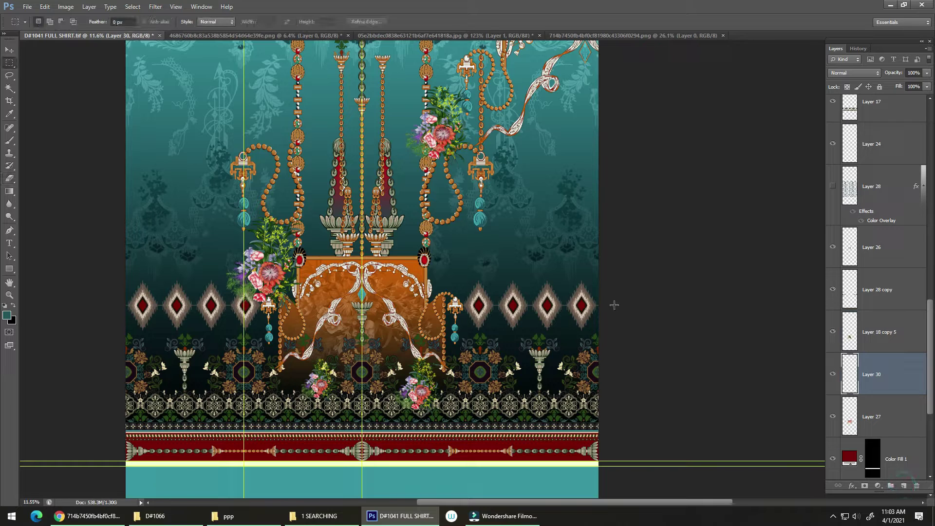
pyautogui.moveTo(454, 309); pyautogui.dragTo(610, 429)
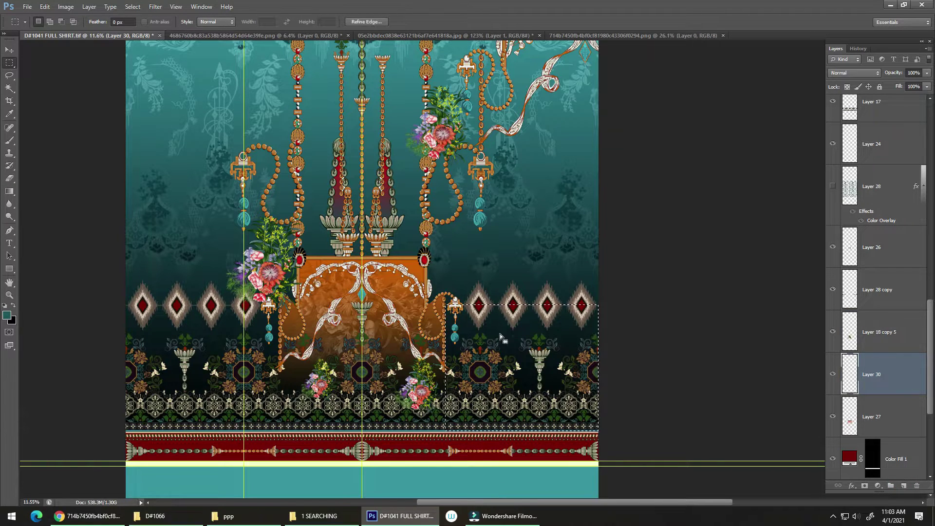
pyautogui.scroll(-1, 501, 336)
# Try an orange gradient fill sampled from the centre panel, then undo it
pyautogui.press('i')
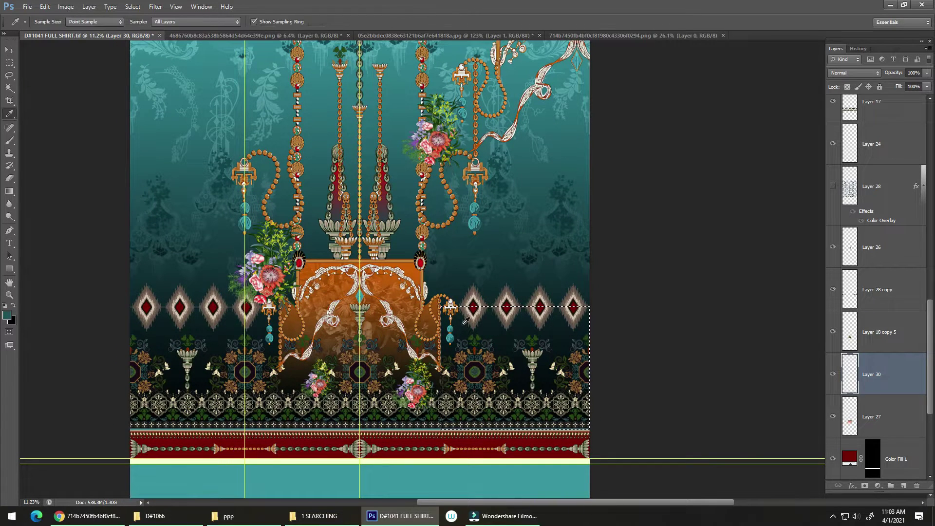
pyautogui.click(407, 265)
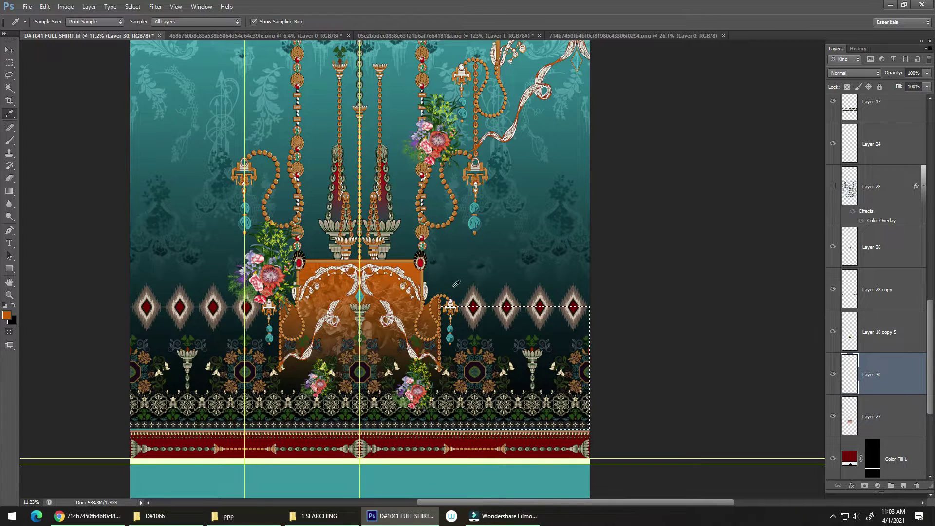
pyautogui.press('g')
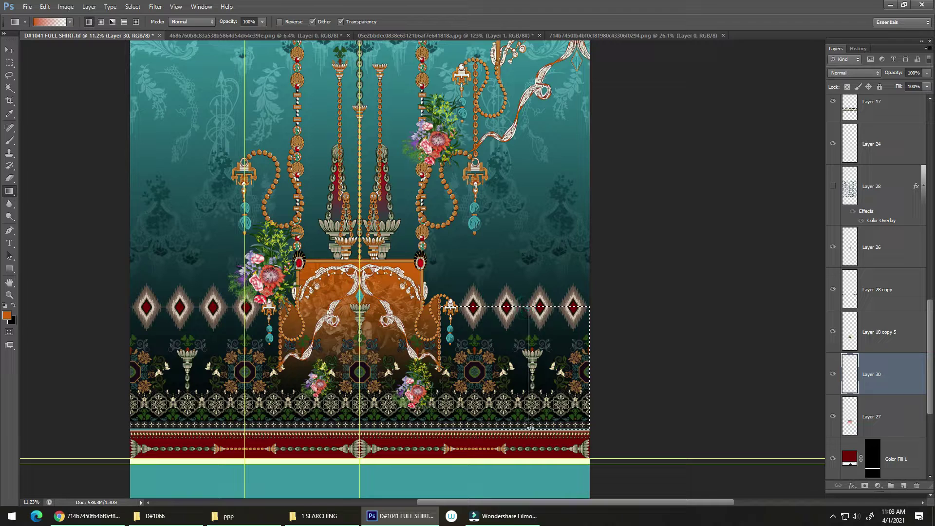
pyautogui.moveTo(528, 307); pyautogui.dragTo(530, 427)
pyautogui.hotkey('ctrl', 'z')
# Sample a dark red from a gem, deselect, and save the document
pyautogui.press('i')
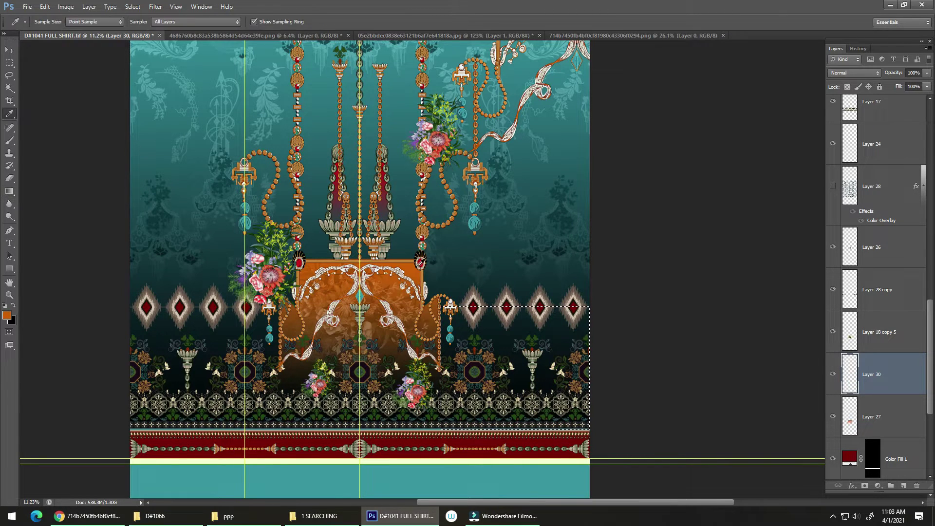
pyautogui.click(423, 260)
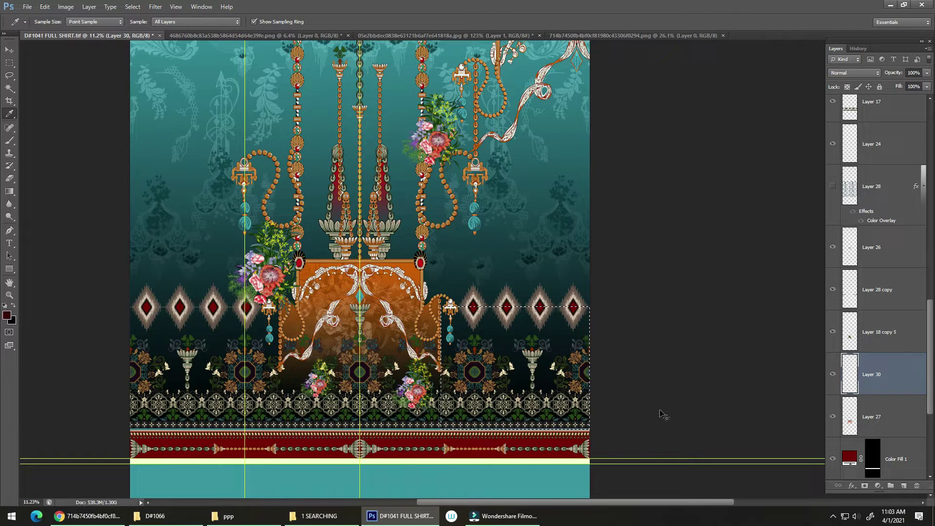
pyautogui.hotkey('ctrl', 'd')
pyautogui.hotkey('ctrl', 's')
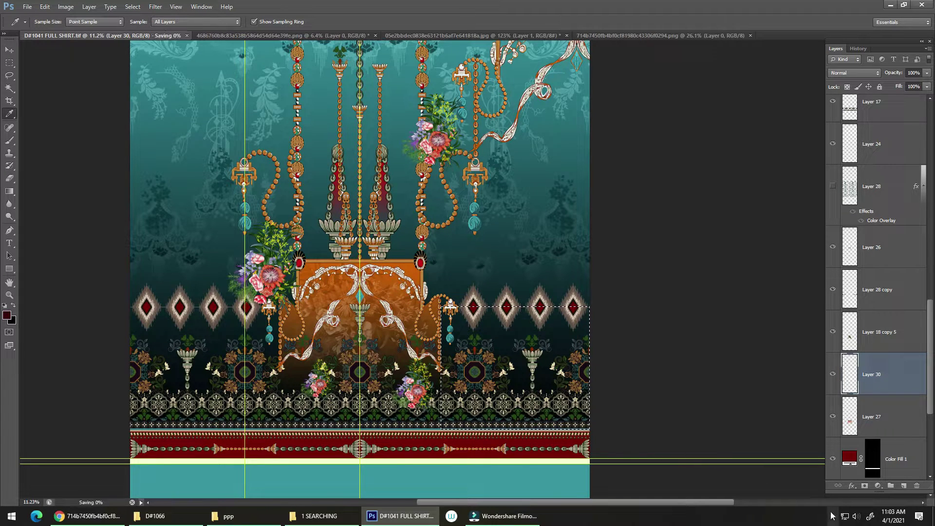
pyautogui.click(832, 515)
pyautogui.click(833, 517)
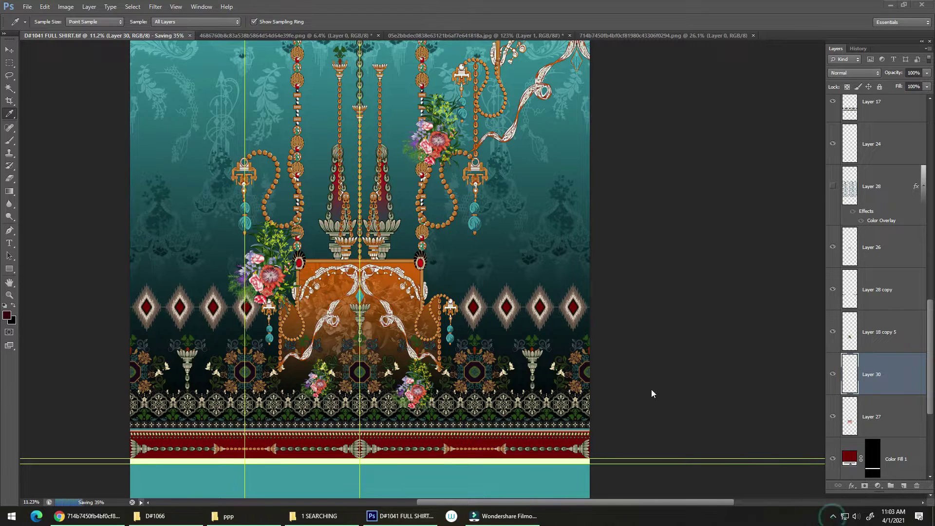
# Trial a dark red gradient in the reselected lower-right area, undo it, and save again
pyautogui.hotkey('ctrl', 'shift', 'd')
pyautogui.click(518, 318)
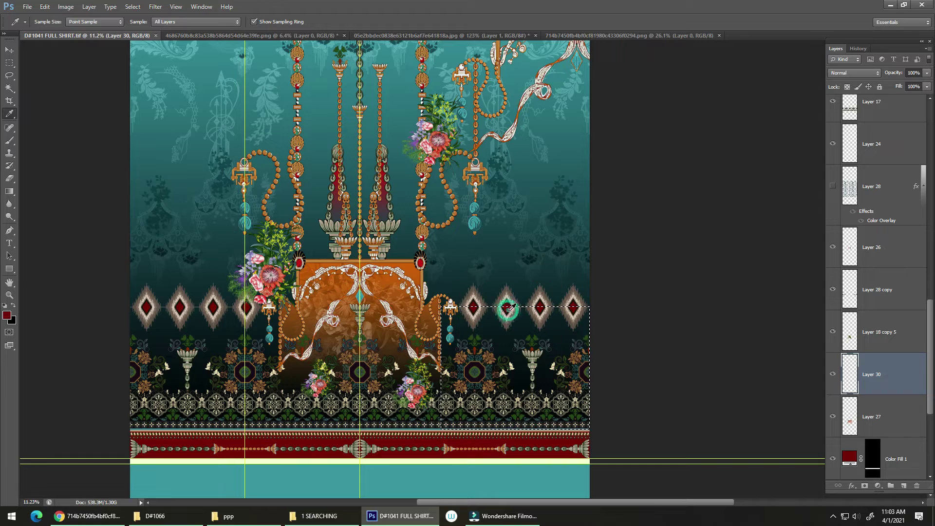
pyautogui.press('g')
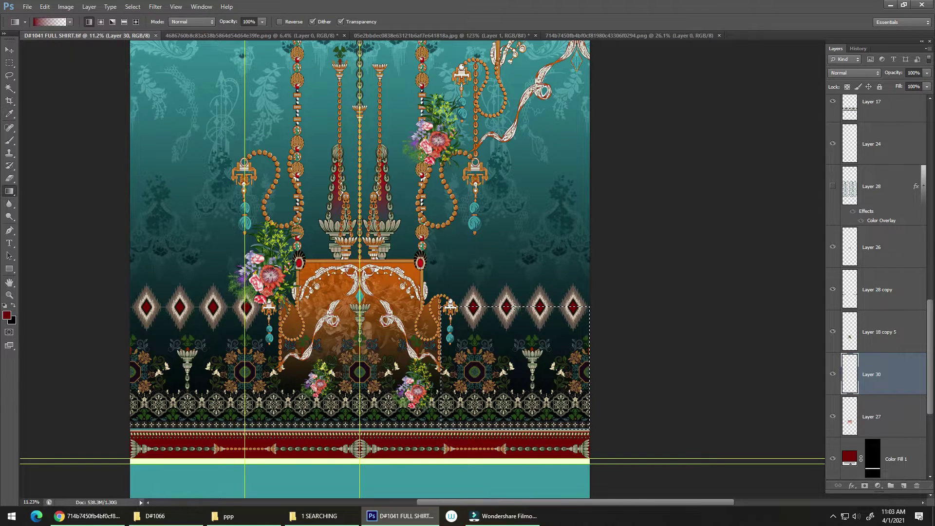
pyautogui.moveTo(506, 427); pyautogui.dragTo(504, 412)
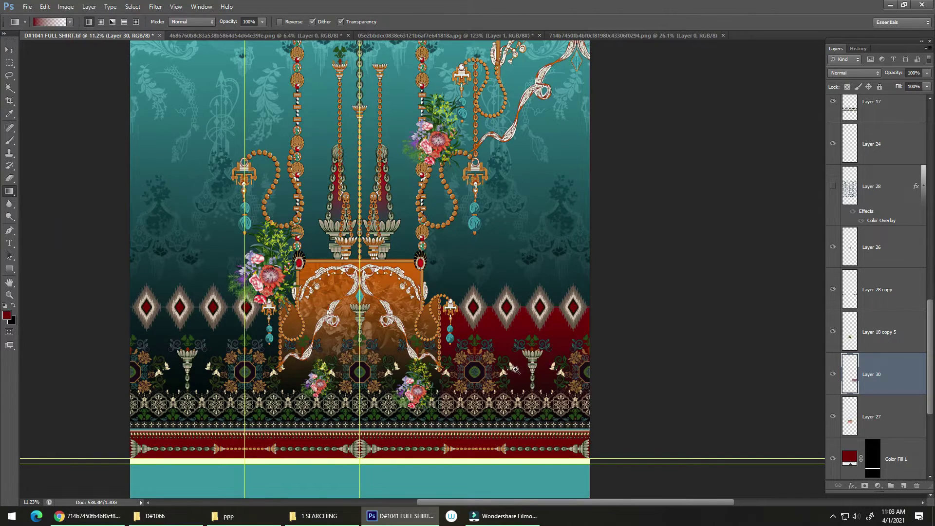
pyautogui.scroll(2, 515, 369)
pyautogui.scroll(-4, 551, 373)
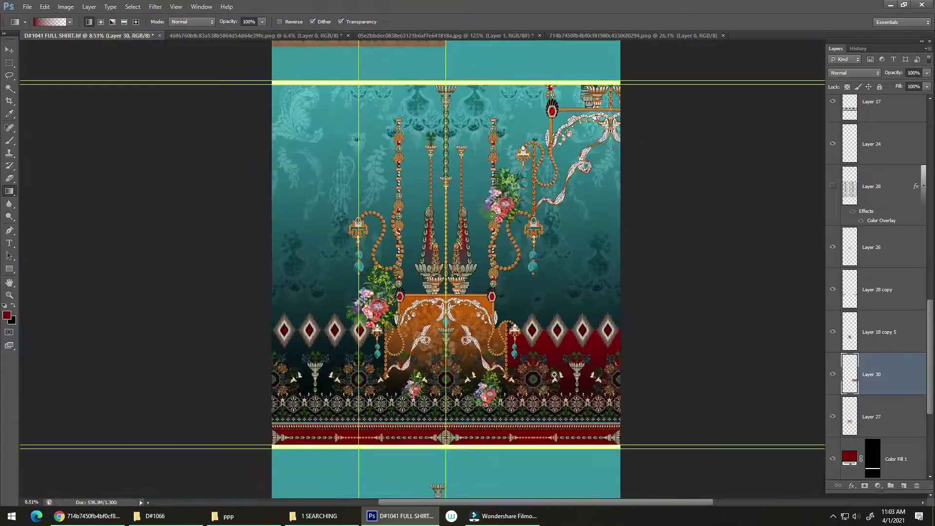
pyautogui.scroll(5, 554, 375)
pyautogui.scroll(-2, 444, 375)
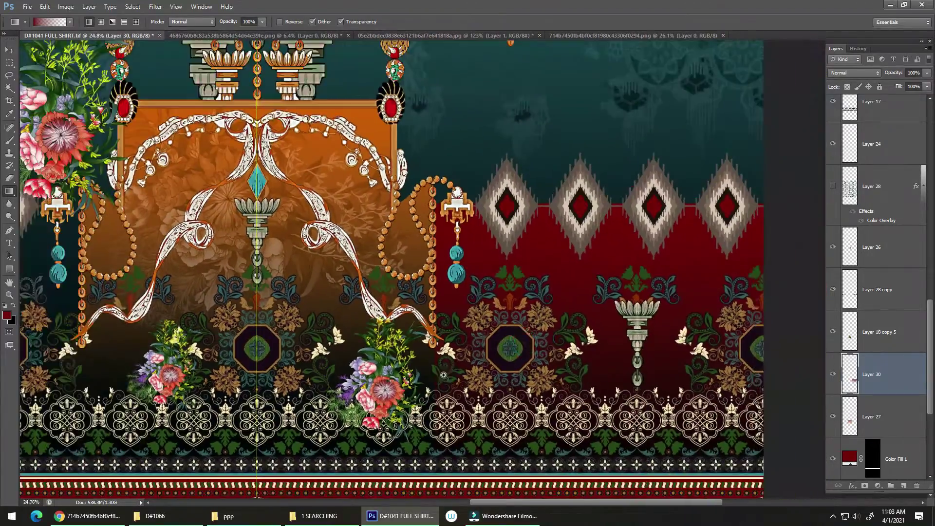
pyautogui.scroll(4, 444, 375)
pyautogui.scroll(-3, 447, 333)
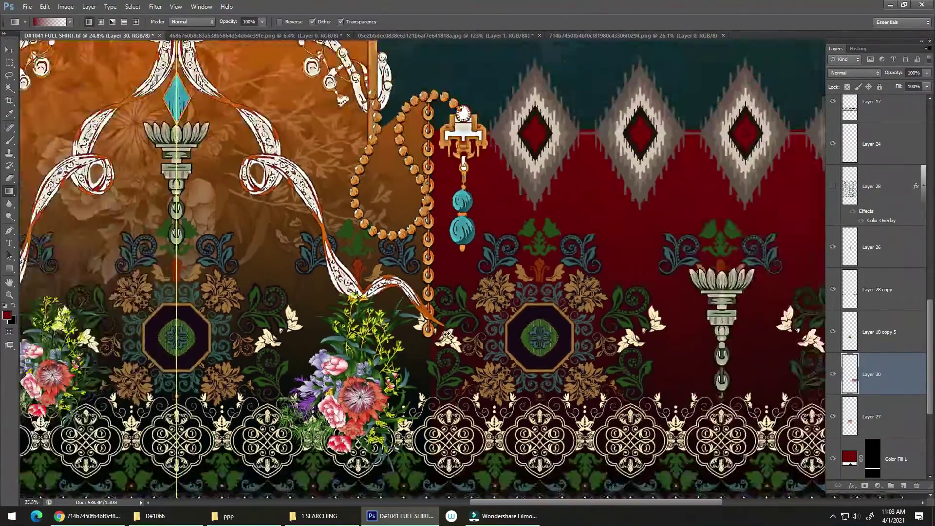
pyautogui.scroll(-3, 448, 334)
pyautogui.scroll(5, 481, 309)
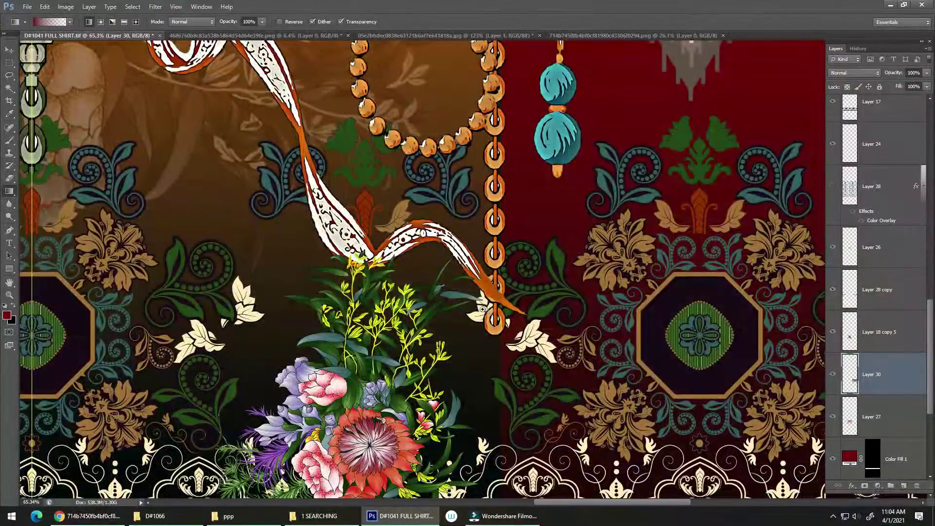
pyautogui.scroll(-1, 482, 308)
pyautogui.scroll(-1, 479, 330)
pyautogui.scroll(-1, 474, 333)
pyautogui.scroll(-1, 467, 334)
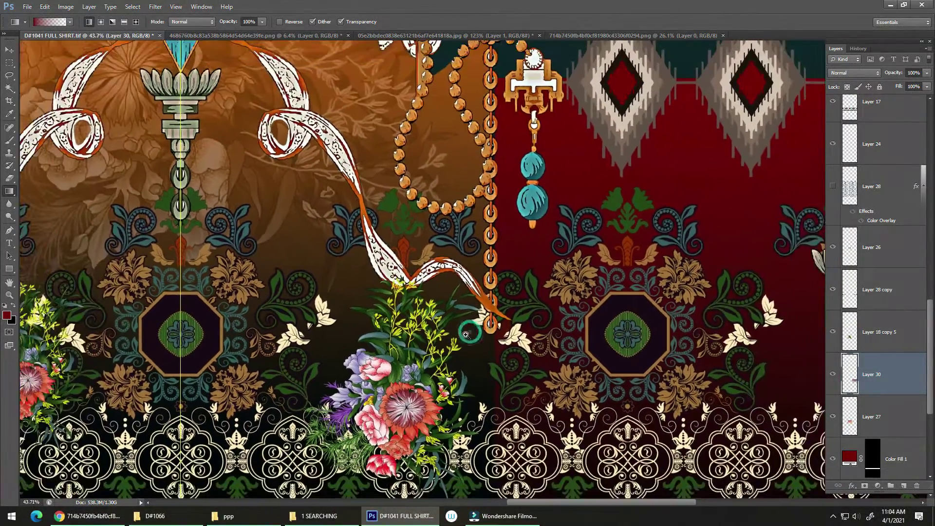
pyautogui.scroll(-3, 466, 335)
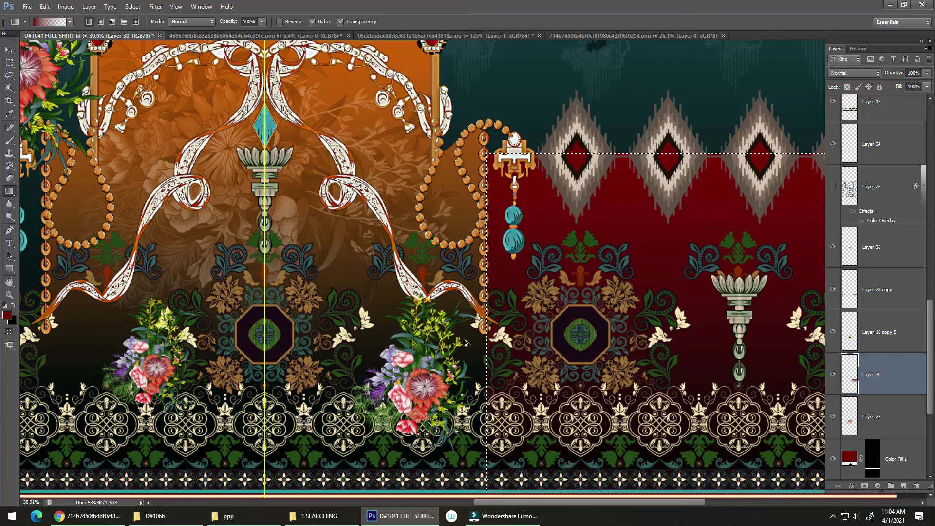
pyautogui.hotkey('ctrl', 'z')
pyautogui.scroll(1, 485, 342)
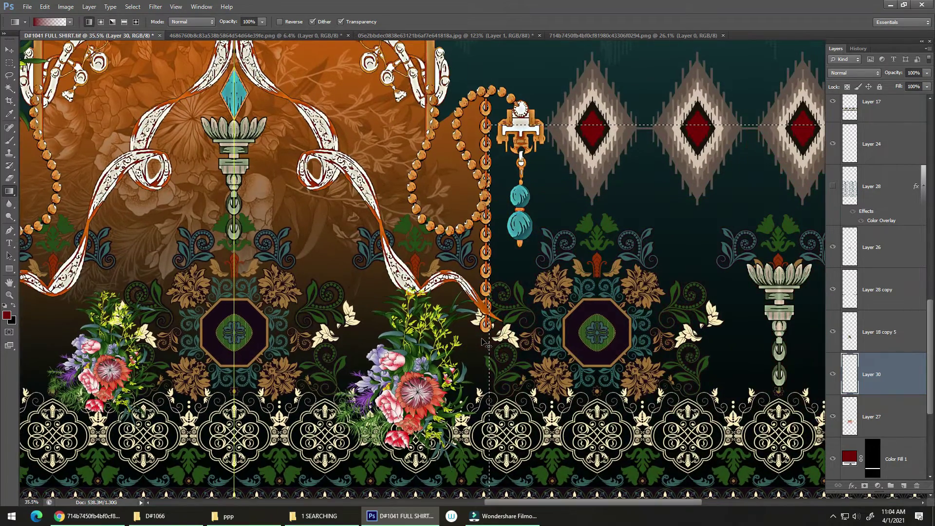
pyautogui.hotkey('ctrl', 's')
pyautogui.scroll(-10, 480, 326)
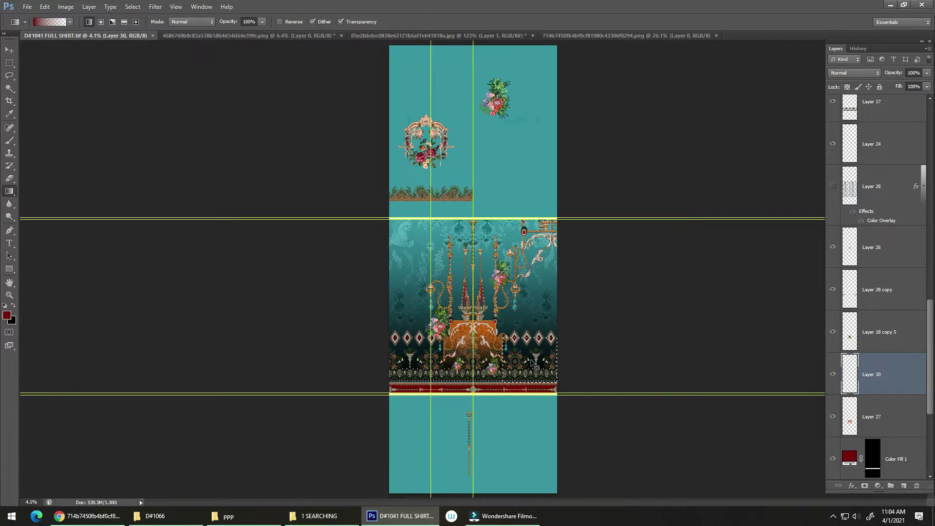
pyautogui.scroll(3, 524, 350)
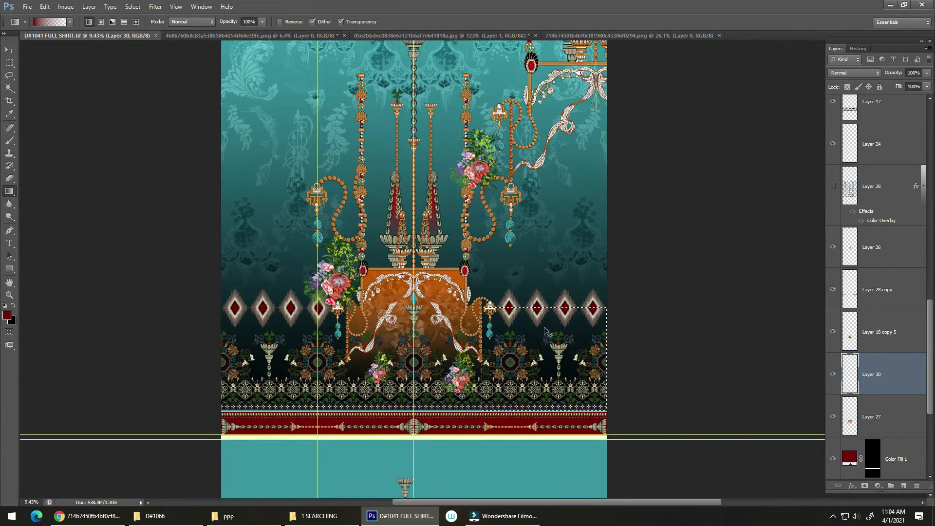
pyautogui.scroll(5, 509, 307)
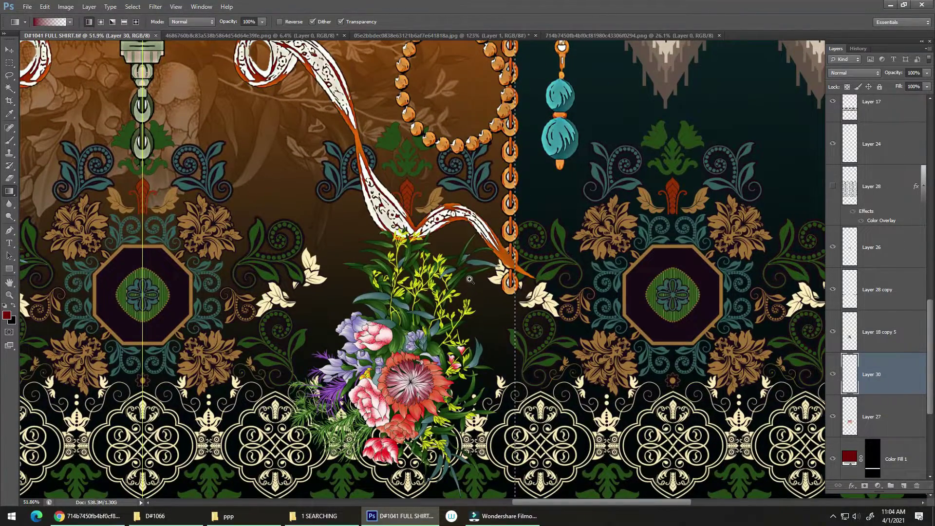
pyautogui.press('l')
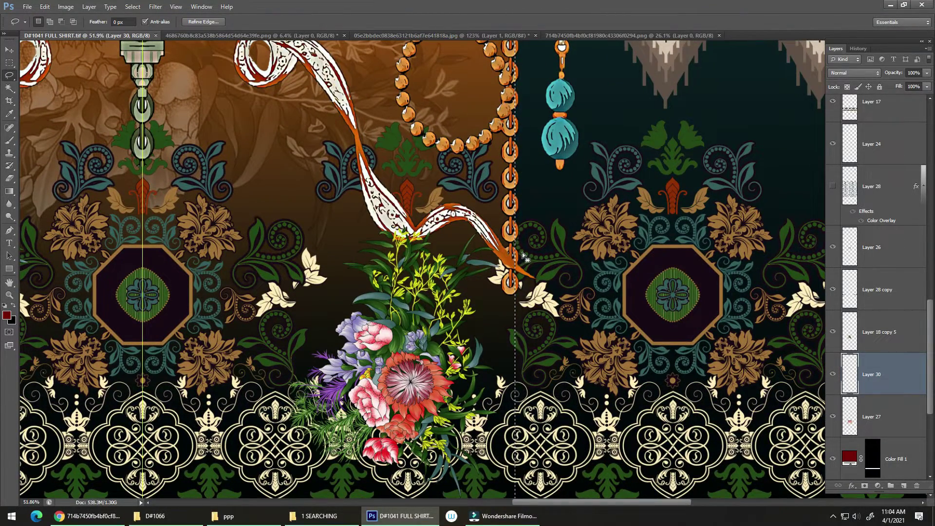
pyautogui.click(538, 278)
pyautogui.scroll(-1, 490, 288)
pyautogui.scroll(-5, 489, 288)
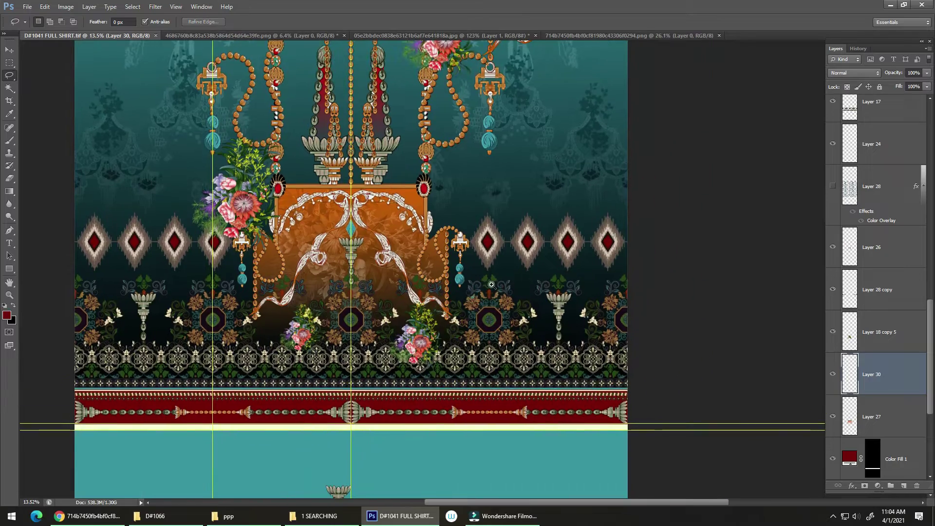
pyautogui.scroll(1, 491, 285)
pyautogui.scroll(1, 486, 283)
pyautogui.scroll(1, 438, 272)
pyautogui.scroll(1, 422, 264)
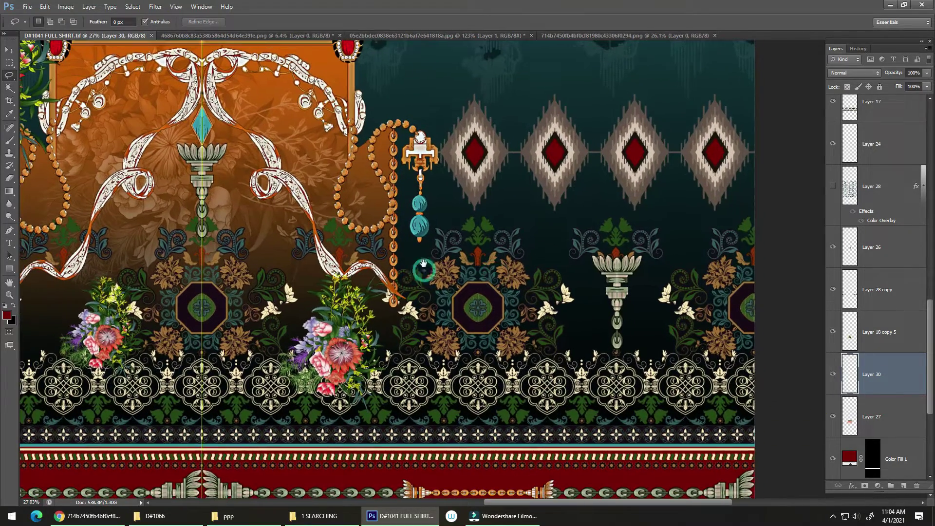
pyautogui.press('m')
pyautogui.scroll(-1, 414, 229)
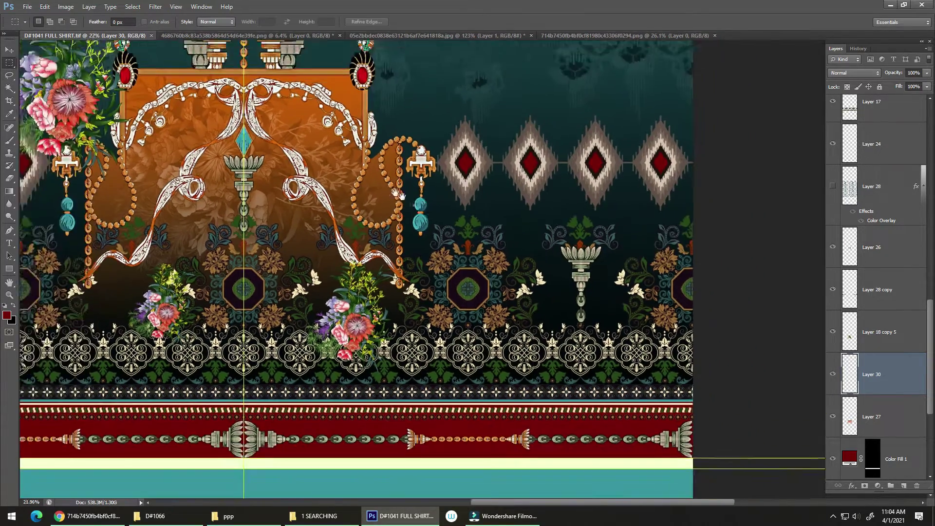
pyautogui.scroll(-1, 355, 179)
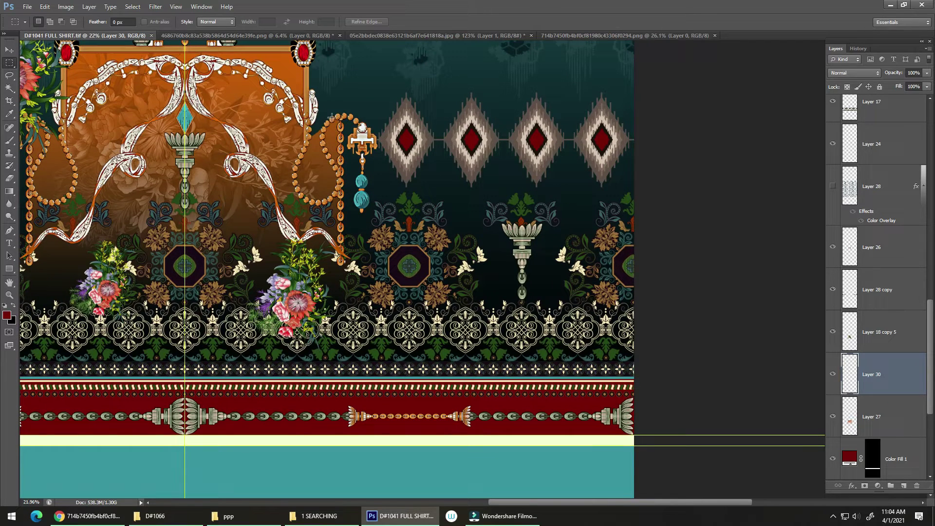
# Draw a rectangle from the diamond row down to the lower lattice border, redoing the first attempt
pyautogui.moveTo(342, 113); pyautogui.dragTo(646, 390)
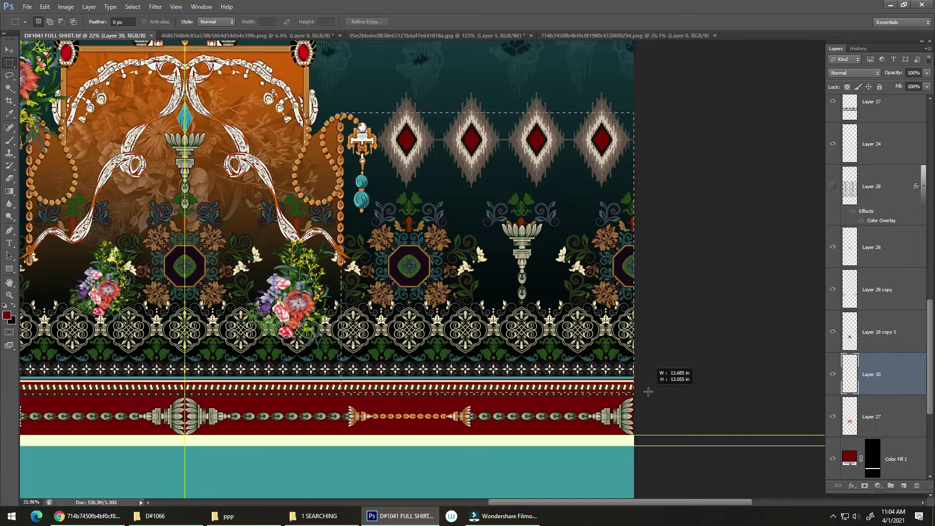
pyautogui.moveTo(646, 390); pyautogui.dragTo(646, 393)
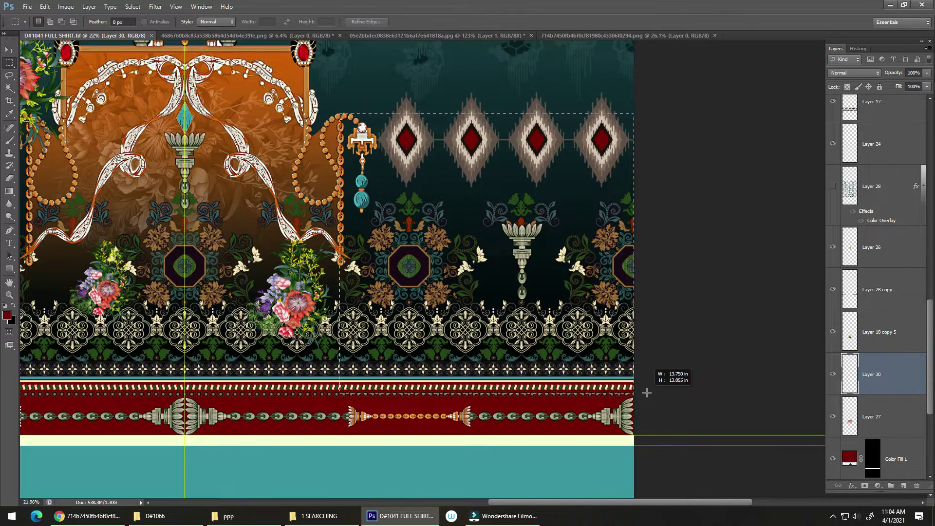
pyautogui.click(644, 388)
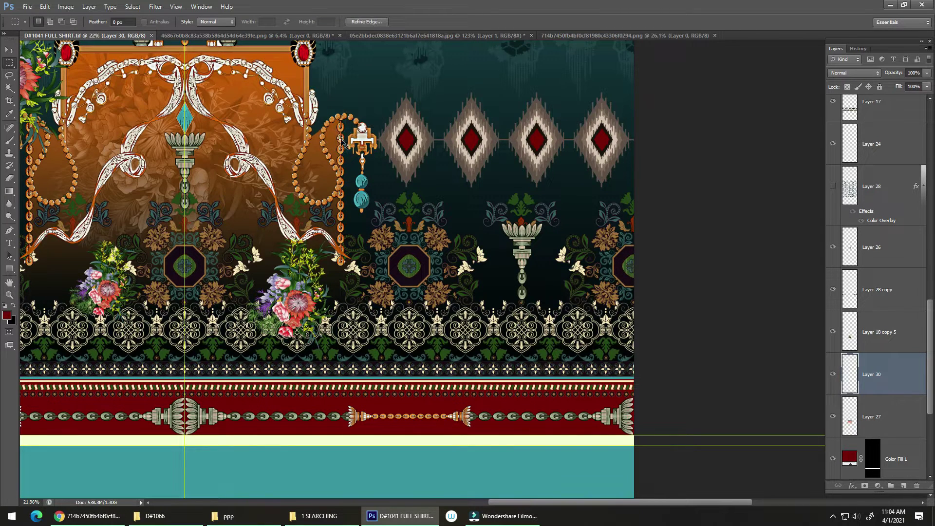
pyautogui.moveTo(340, 140); pyautogui.dragTo(643, 373)
pyautogui.moveTo(643, 373); pyautogui.dragTo(643, 374)
# With the Lasso, add the area beside the lower bouquet stems to the selection
pyautogui.scroll(3, 347, 249)
pyautogui.scroll(1, 347, 248)
pyautogui.scroll(-2, 370, 239)
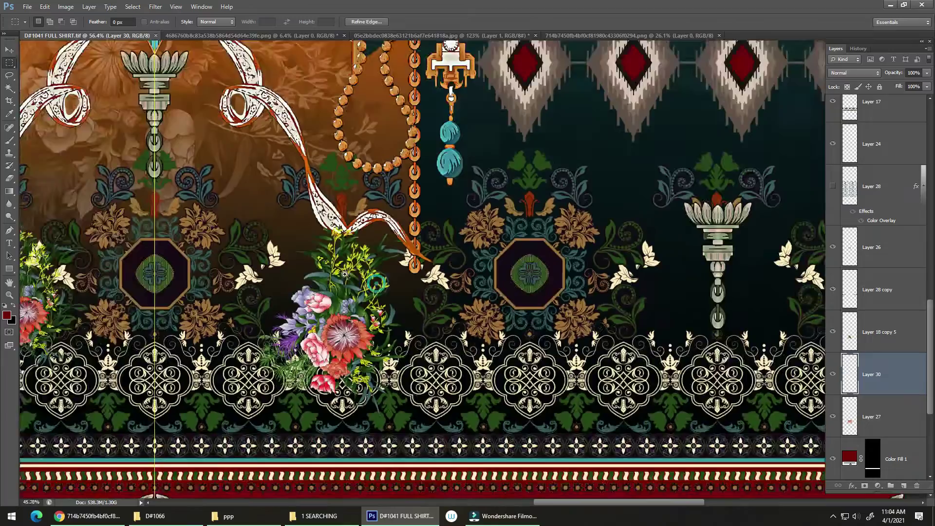
pyautogui.scroll(2, 380, 234)
pyautogui.scroll(2, 388, 229)
pyautogui.scroll(-1, 388, 229)
pyautogui.scroll(-1, 389, 227)
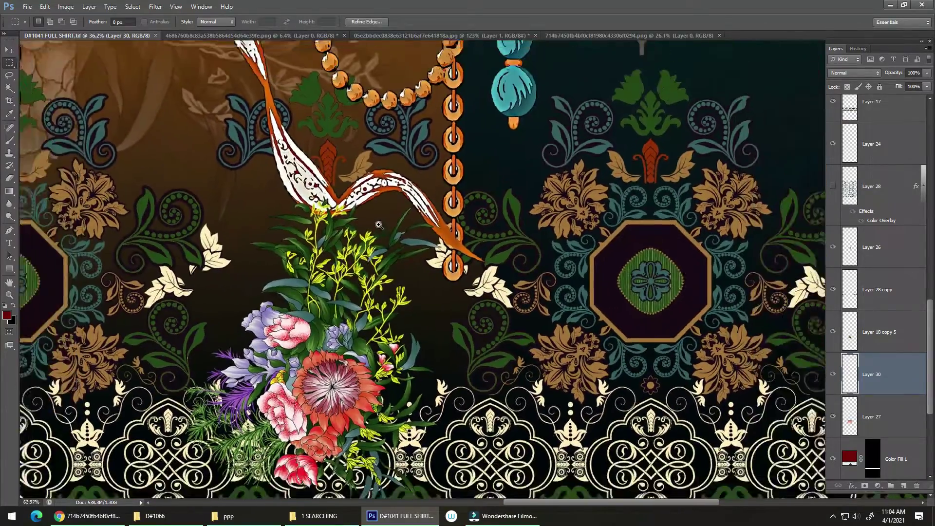
pyautogui.scroll(-2, 390, 225)
pyautogui.scroll(-1, 393, 223)
pyautogui.scroll(1, 393, 223)
pyautogui.scroll(1, 397, 234)
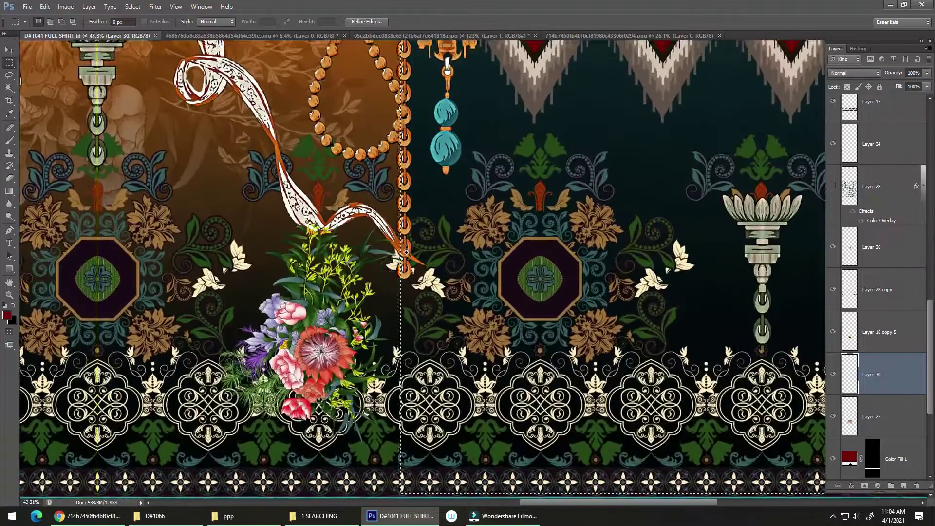
pyautogui.scroll(1, 400, 241)
pyautogui.press('l')
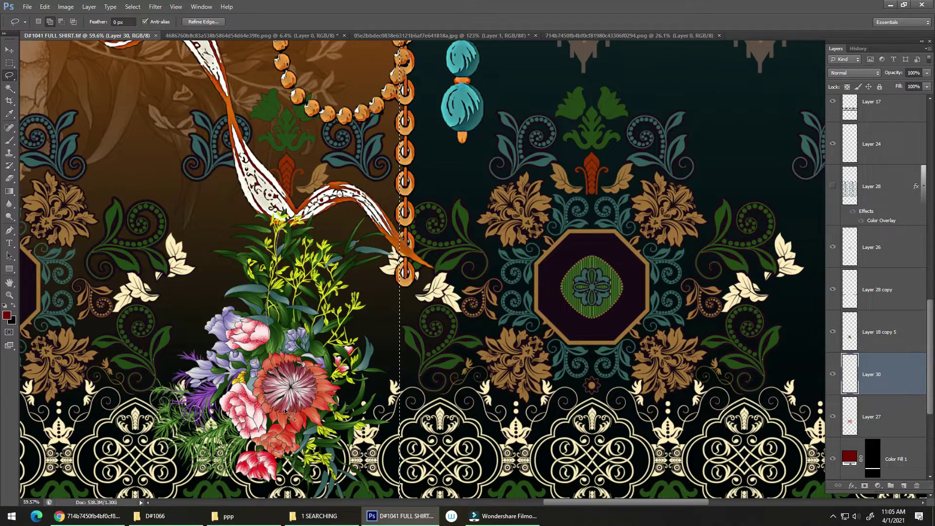
pyautogui.scroll(1, 331, 144)
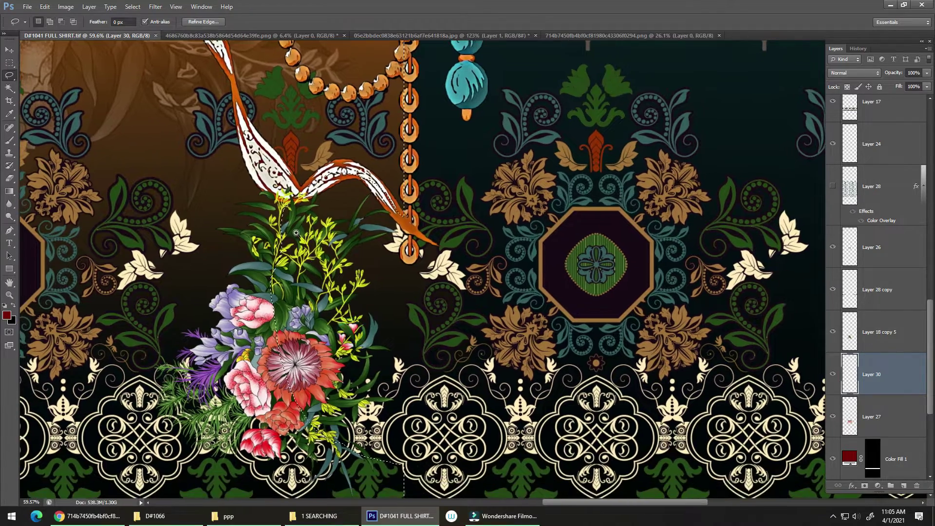
pyautogui.scroll(2, 330, 144)
pyautogui.scroll(1, 331, 144)
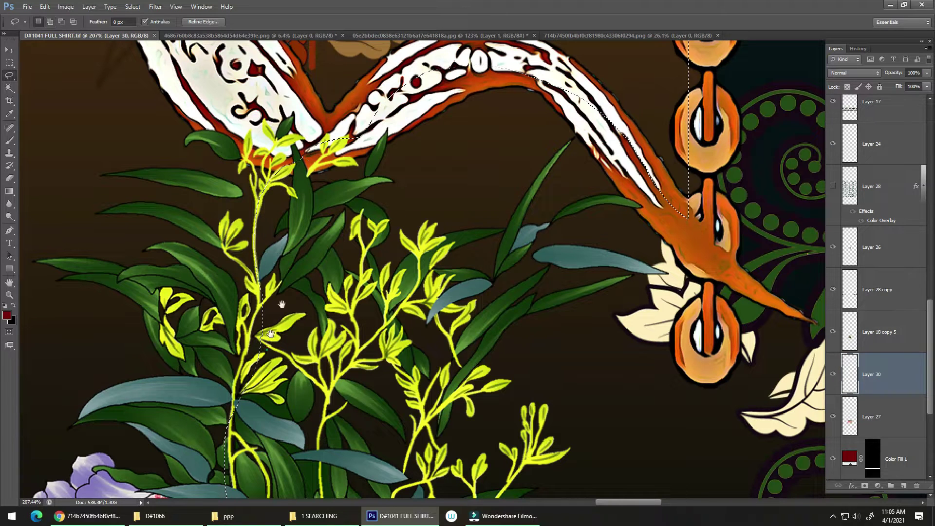
pyautogui.moveTo(261, 277)
pyautogui.mouseDown()
pyautogui.moveTo(325, 205)
pyautogui.moveTo(372, 306)
pyautogui.mouseUp()
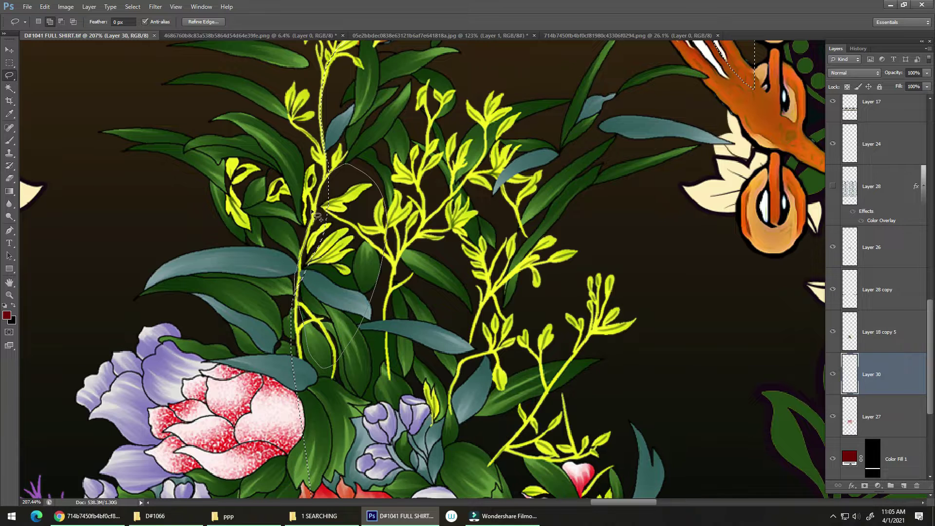
pyautogui.moveTo(328, 190); pyautogui.dragTo(315, 211)
pyautogui.moveTo(310, 198); pyautogui.dragTo(292, 220)
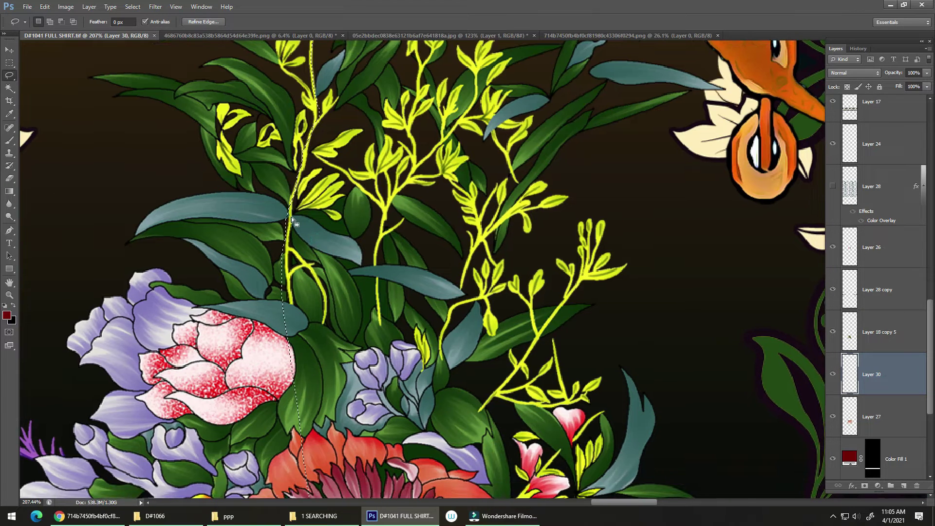
# Subtract the bead pendant, bead loop and vertical chain from the selection
pyautogui.press('alt')
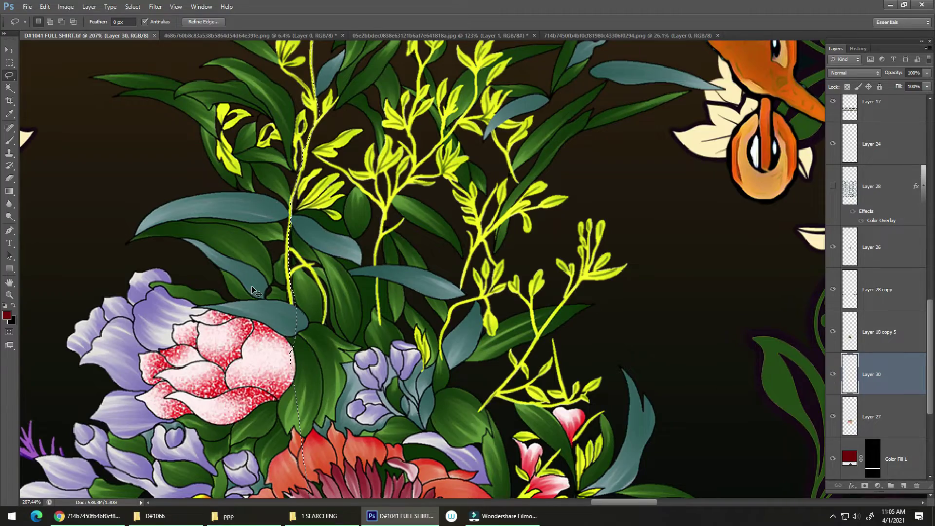
pyautogui.scroll(-5, 250, 294)
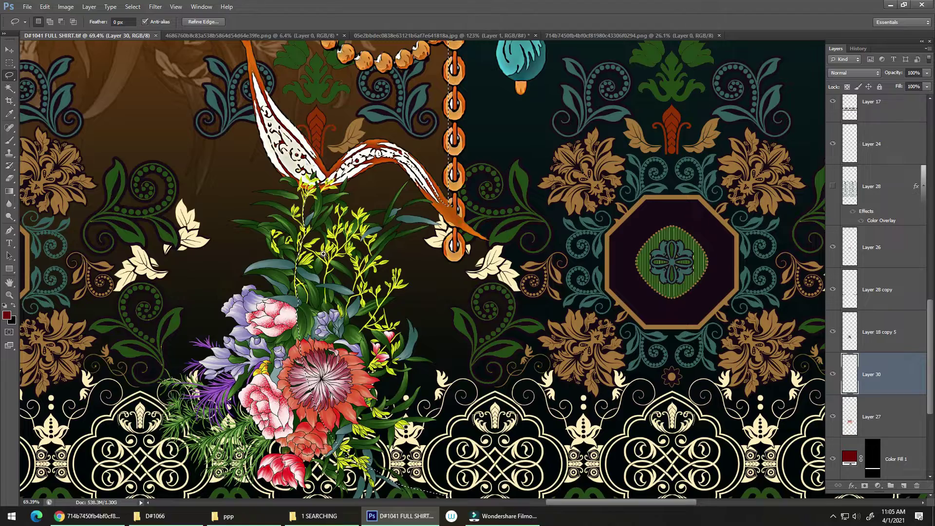
pyautogui.scroll(-5, 410, 281)
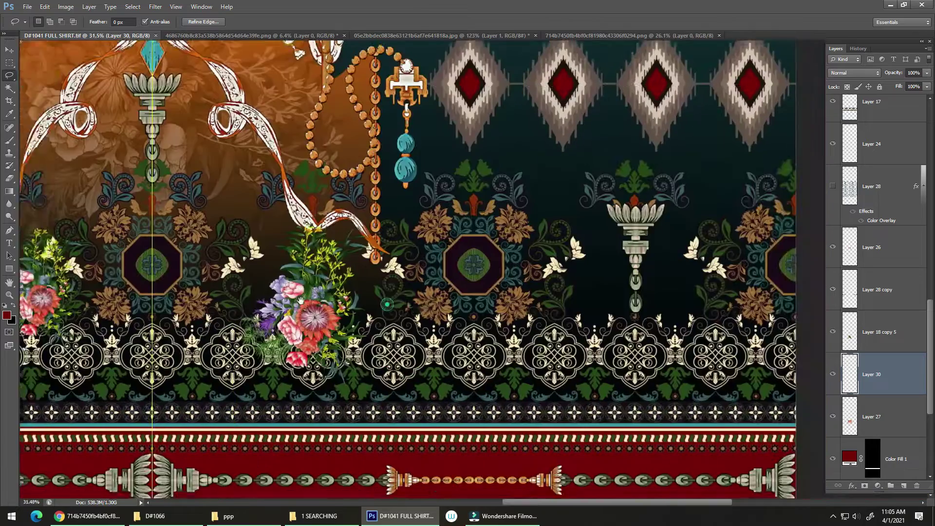
pyautogui.scroll(8, 443, 118)
pyautogui.scroll(5, 443, 118)
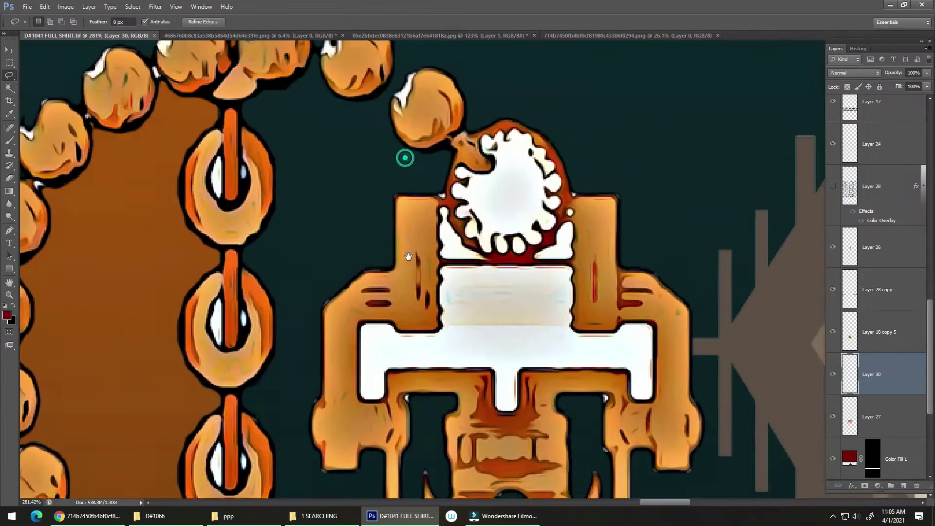
pyautogui.scroll(-2, 400, 258)
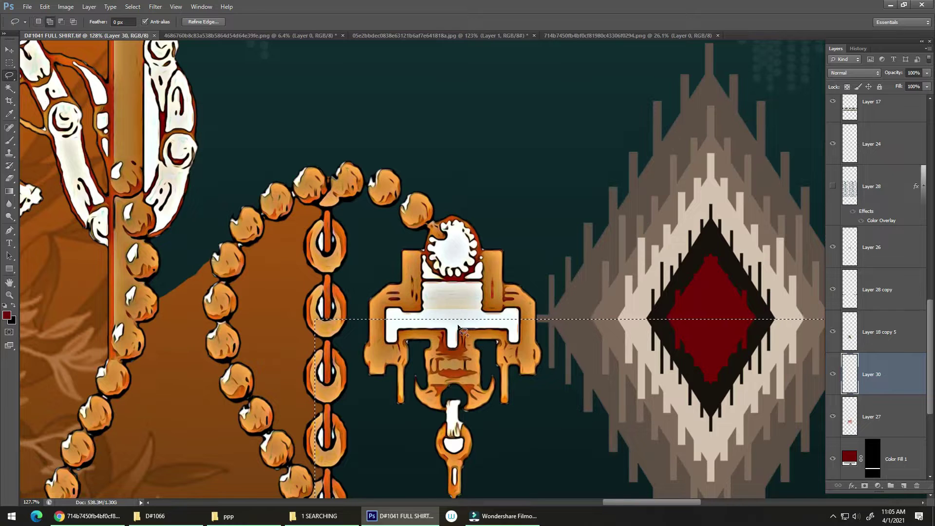
pyautogui.moveTo(373, 320); pyautogui.dragTo(477, 325)
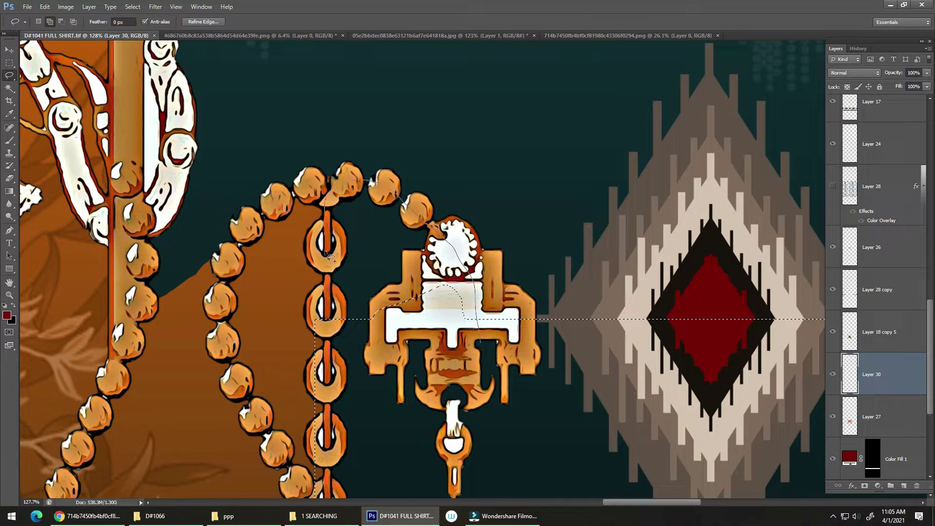
pyautogui.moveTo(333, 285); pyautogui.dragTo(336, 409)
pyautogui.scroll(-5, 340, 188)
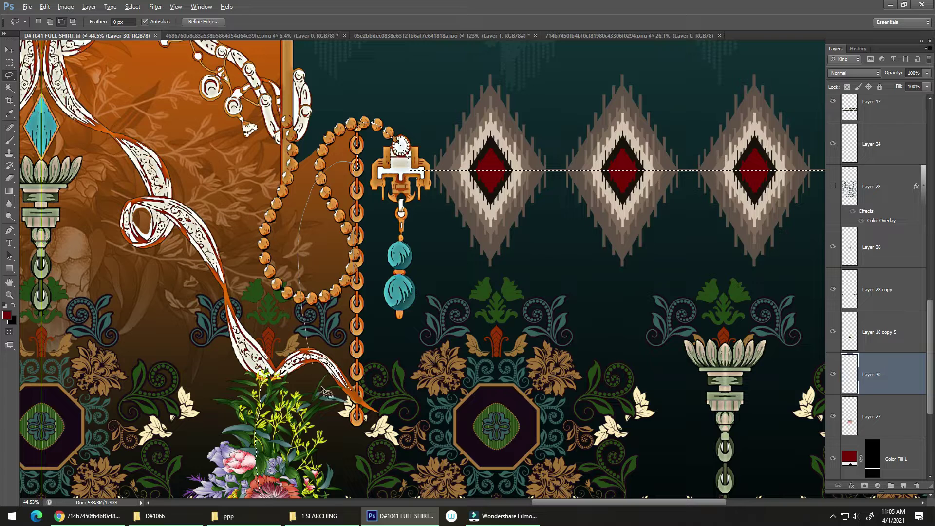
pyautogui.moveTo(331, 392); pyautogui.dragTo(336, 397)
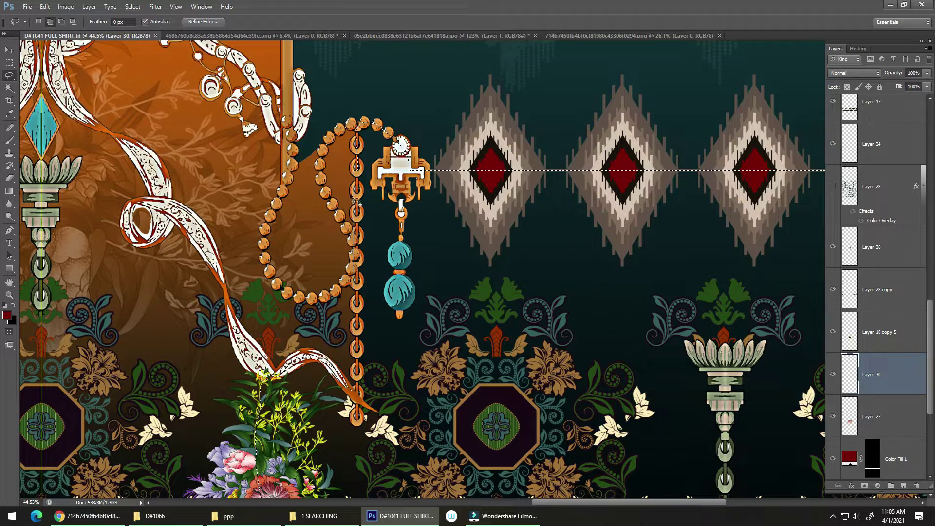
pyautogui.moveTo(357, 157); pyautogui.dragTo(314, 211)
pyautogui.moveTo(359, 399); pyautogui.dragTo(362, 389)
pyautogui.moveTo(367, 329); pyautogui.dragTo(356, 183)
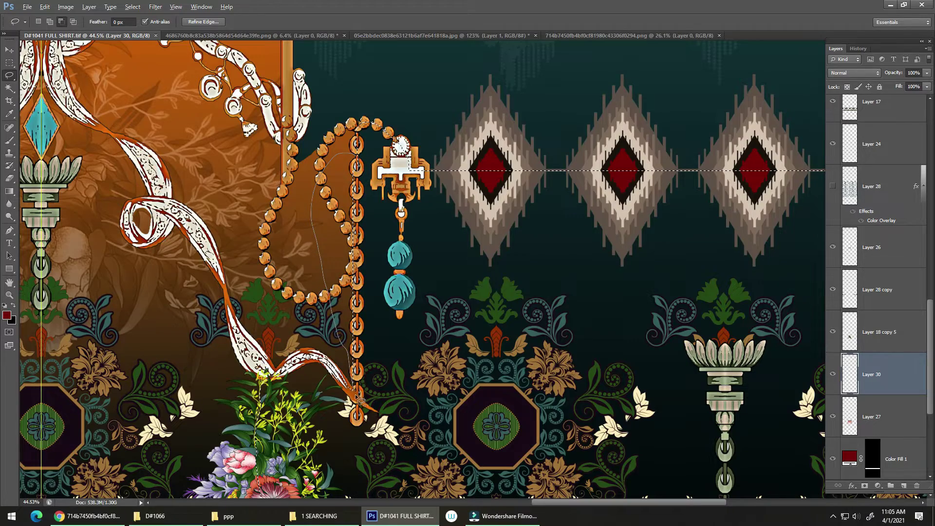
pyautogui.scroll(-5, 320, 283)
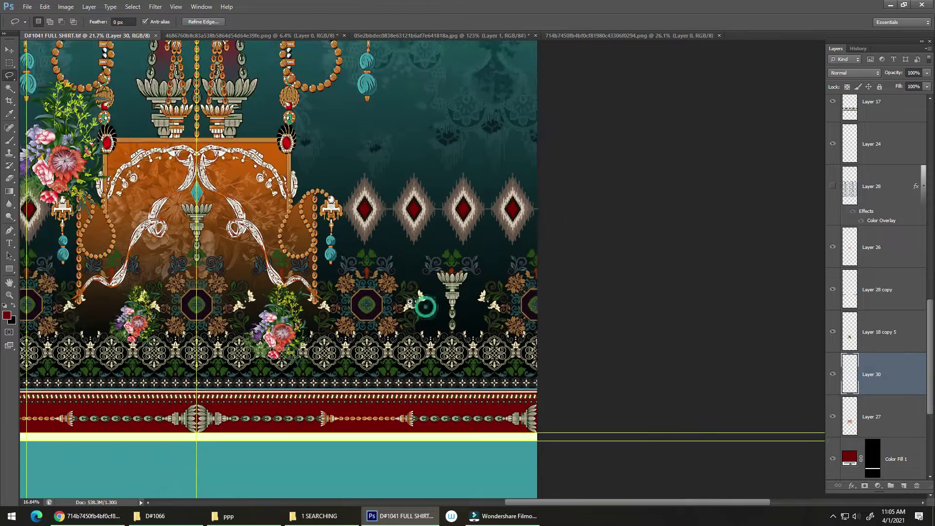
# Fill the trimmed selection with a downward dark red gradient
pyautogui.scroll(-2, 404, 287)
pyautogui.press('g')
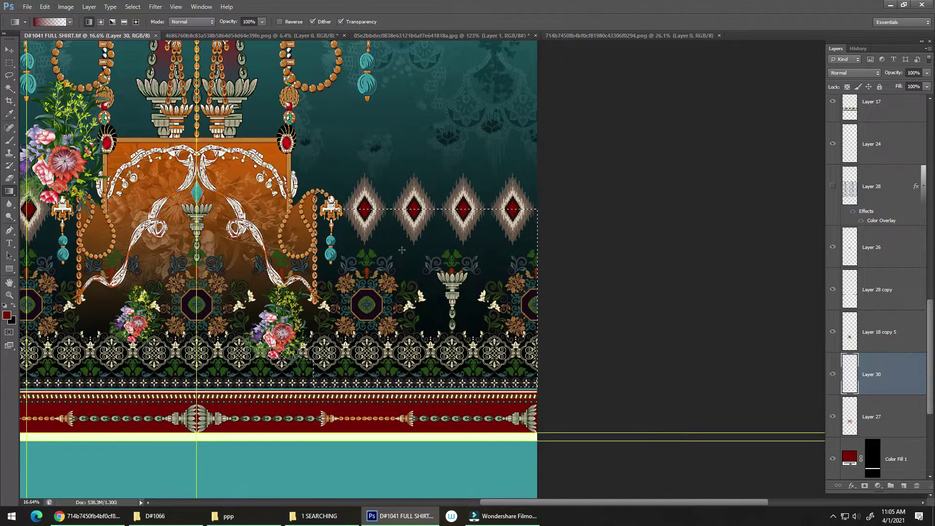
pyautogui.moveTo(438, 212); pyautogui.dragTo(437, 394)
pyautogui.scroll(-5, 445, 342)
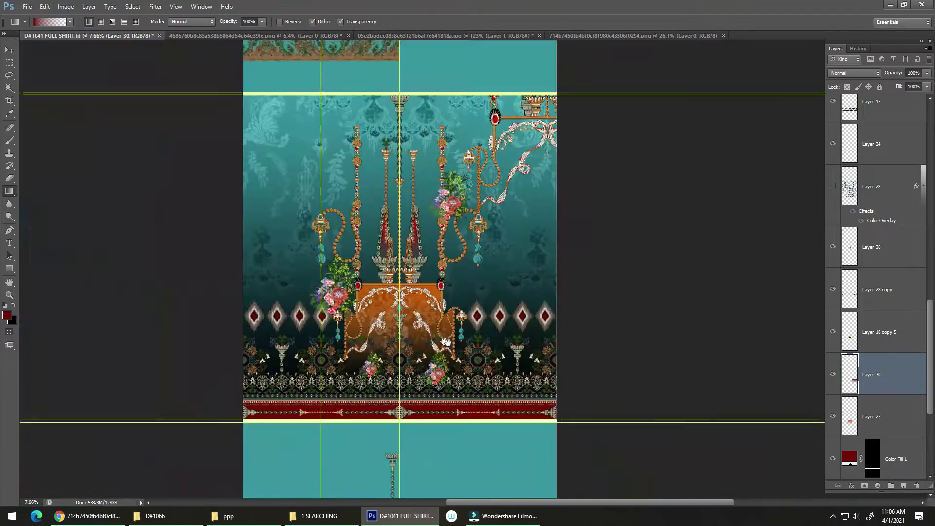
pyautogui.scroll(-1, 480, 350)
pyautogui.scroll(2, 487, 351)
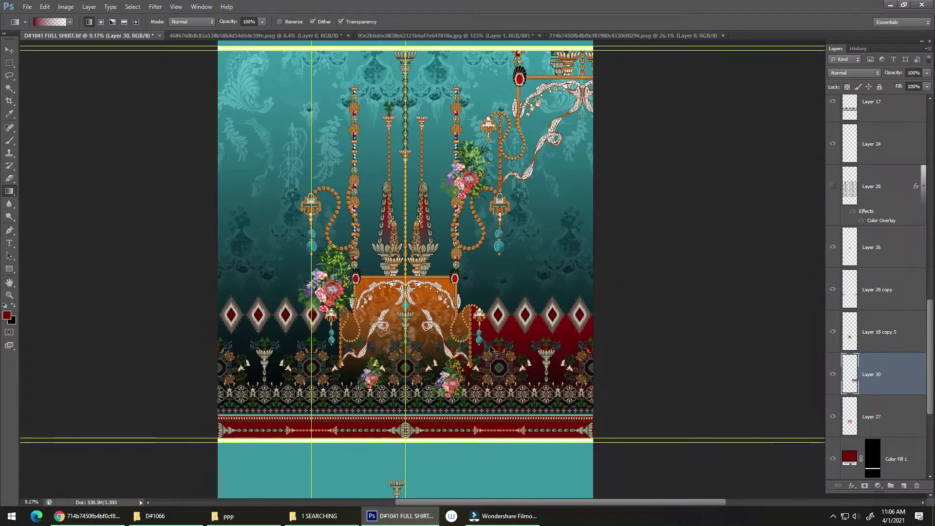
# Flip the red gradient band horizontally onto the left side and deselect
pyautogui.hotkey('alt', 'e')
pyautogui.press('a')
pyautogui.press('h')
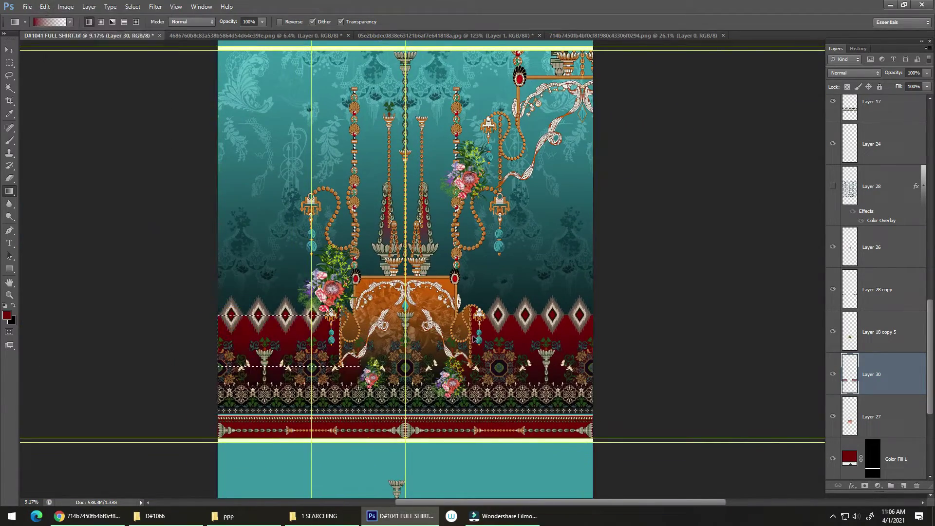
pyautogui.hotkey('ctrl', 'h')
pyautogui.scroll(-2, 401, 356)
pyautogui.scroll(1, 414, 353)
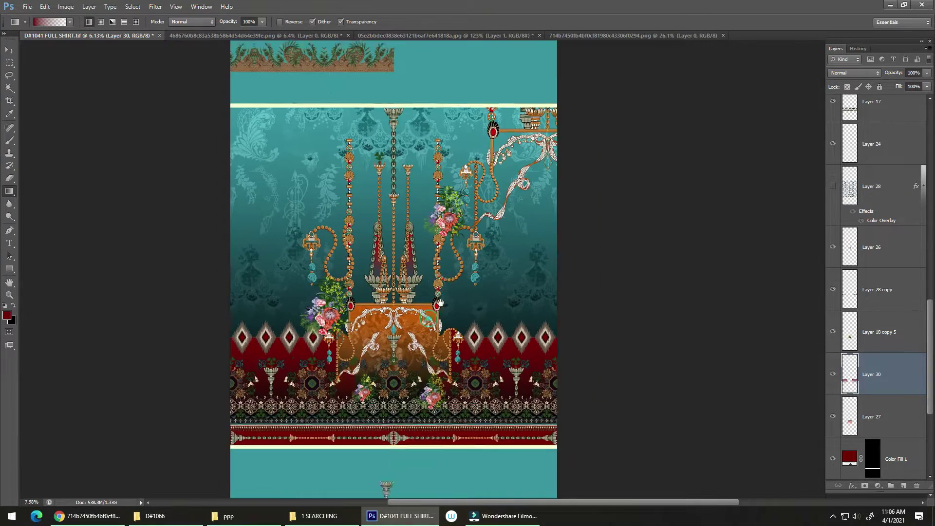
pyautogui.scroll(1, 423, 351)
pyautogui.scroll(1, 434, 349)
pyautogui.scroll(1, 433, 350)
pyautogui.scroll(1, 436, 346)
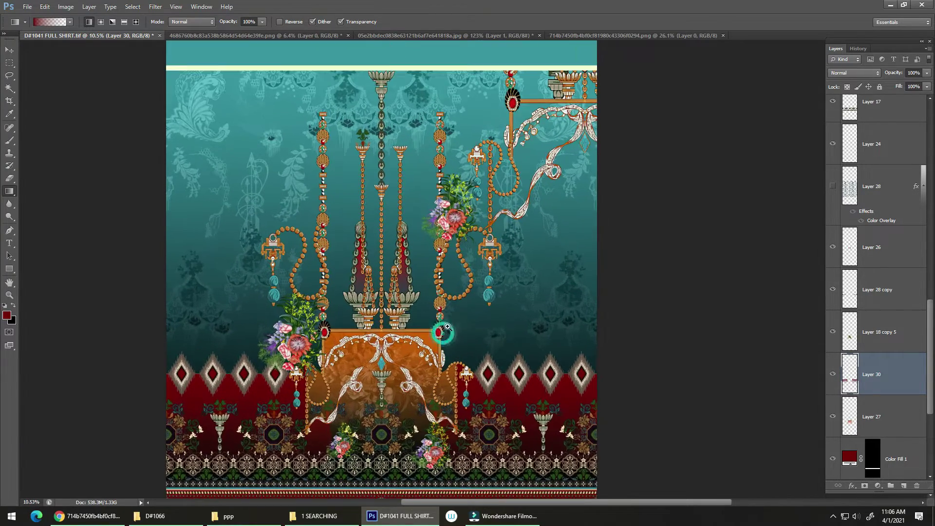
# Alt-copy the top-right ornament over to the left edge, then undo the unmirrored copy
pyautogui.press('v')
pyautogui.scroll(-1, 462, 272)
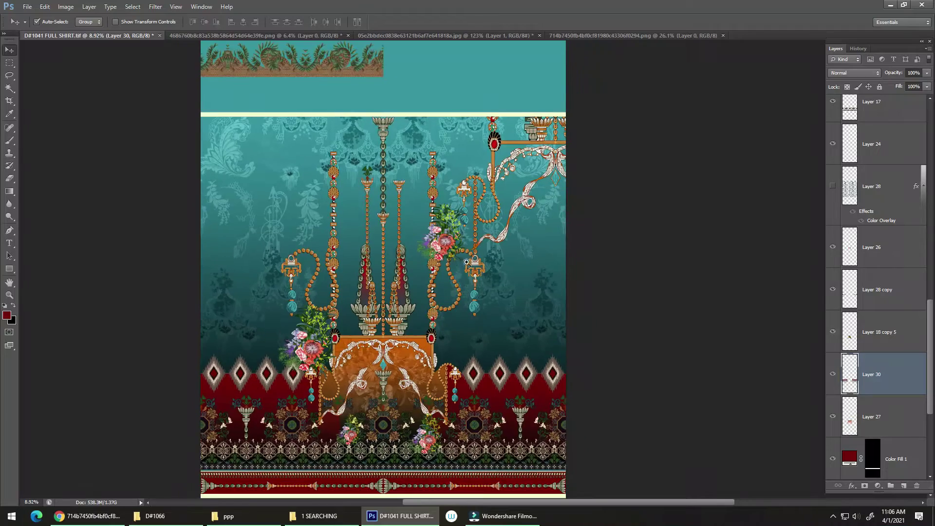
pyautogui.scroll(1, 480, 252)
pyautogui.scroll(-1, 466, 255)
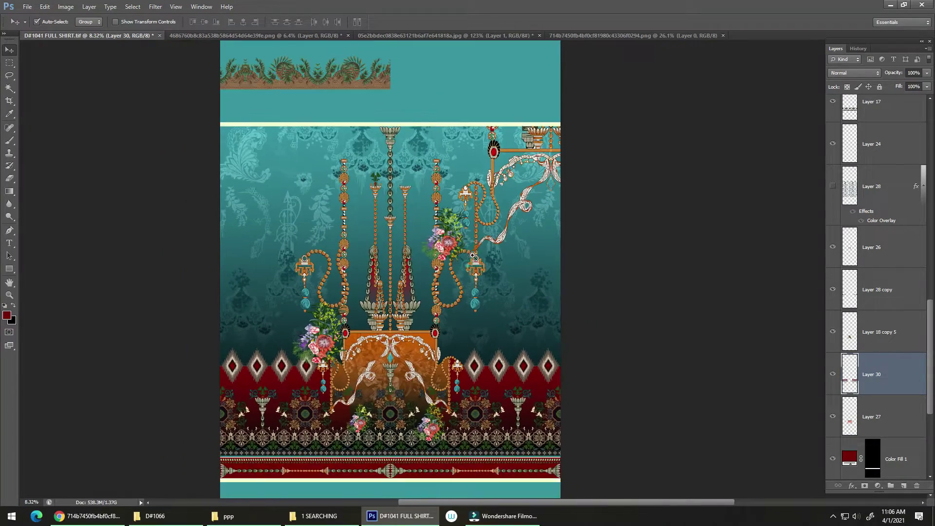
pyautogui.scroll(1, 463, 263)
pyautogui.scroll(-1, 458, 270)
pyautogui.scroll(-1, 445, 274)
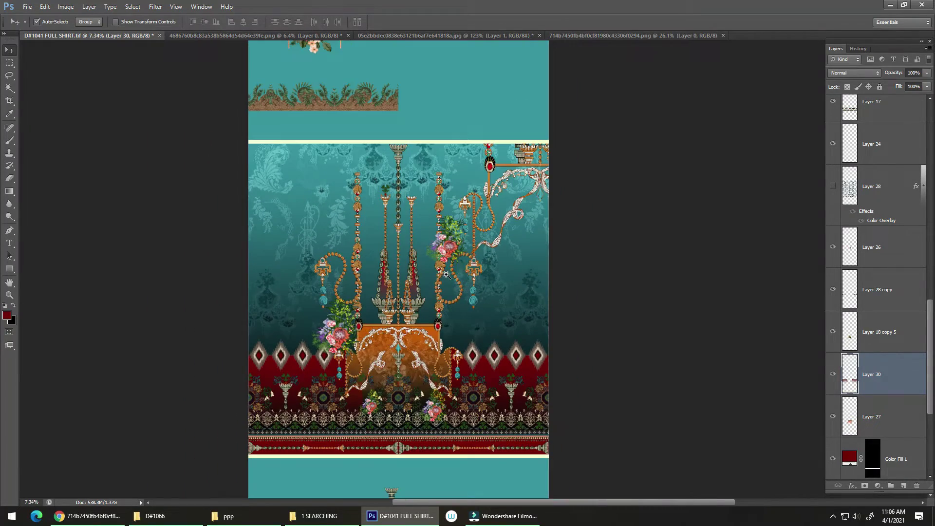
pyautogui.scroll(1, 459, 274)
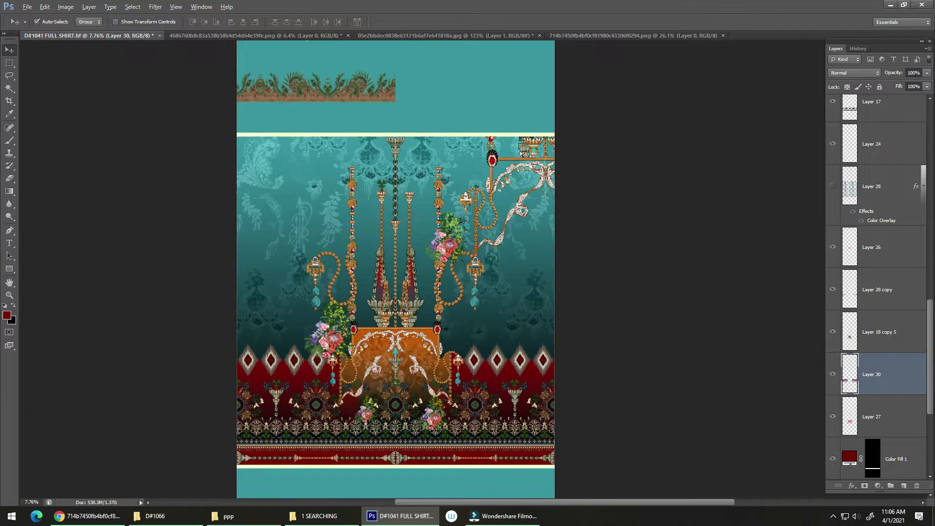
pyautogui.moveTo(520, 153); pyautogui.dragTo(234, 152)
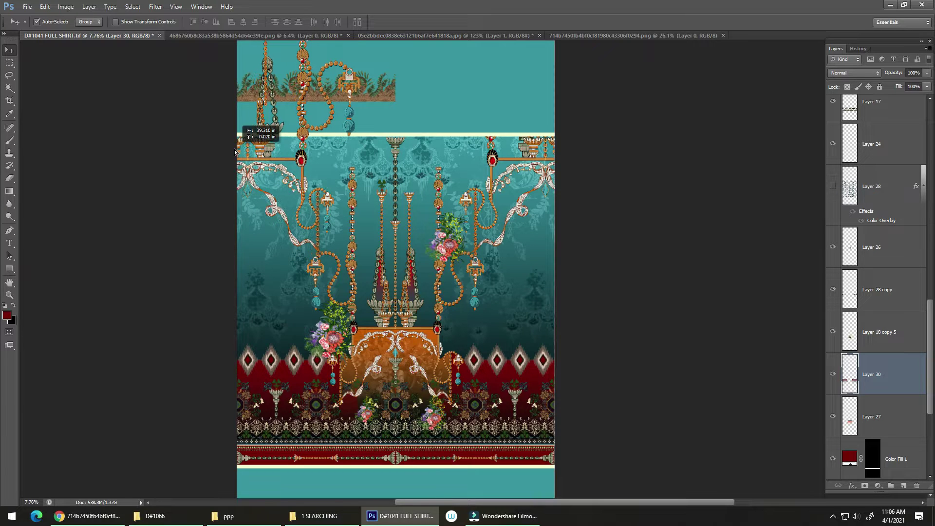
pyautogui.moveTo(234, 151); pyautogui.dragTo(232, 153)
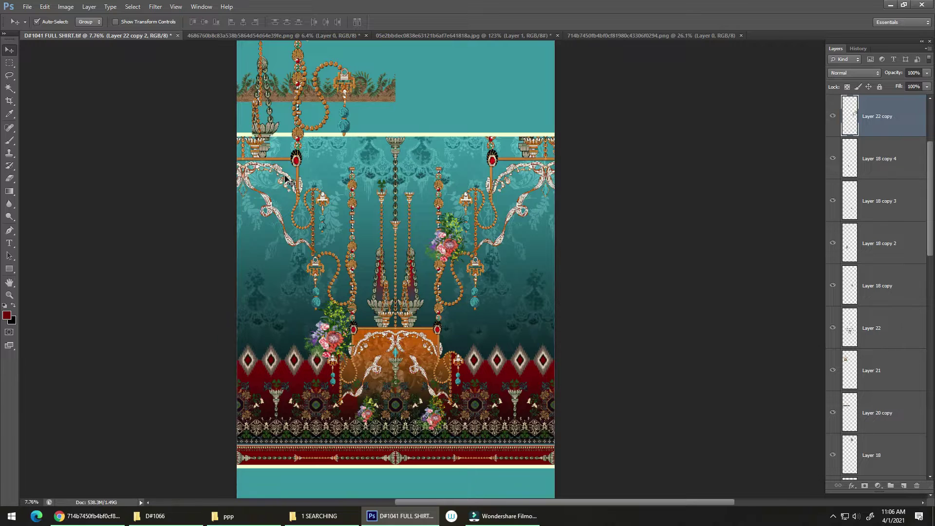
pyautogui.hotkey('ctrl', 'z')
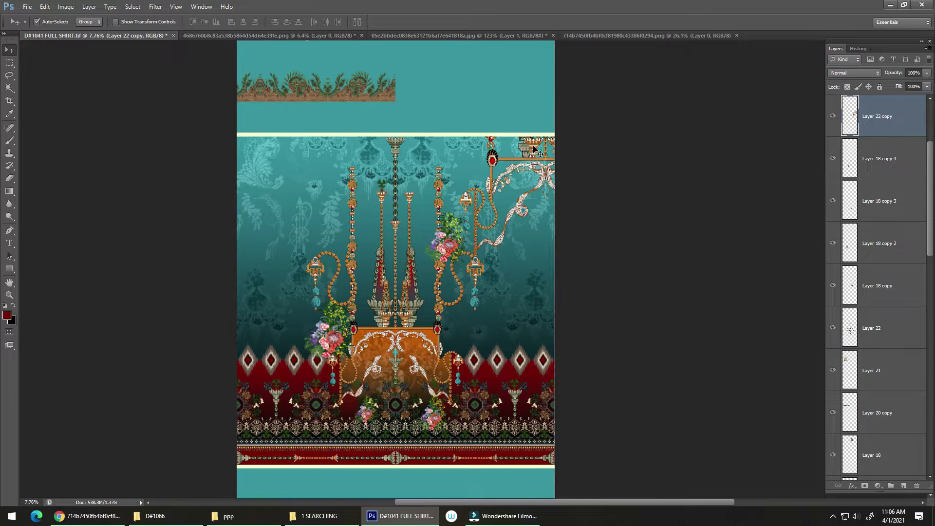
# Copy the right ornament to the top-left edge again and mirror it horizontally
pyautogui.moveTo(534, 149); pyautogui.dragTo(223, 159)
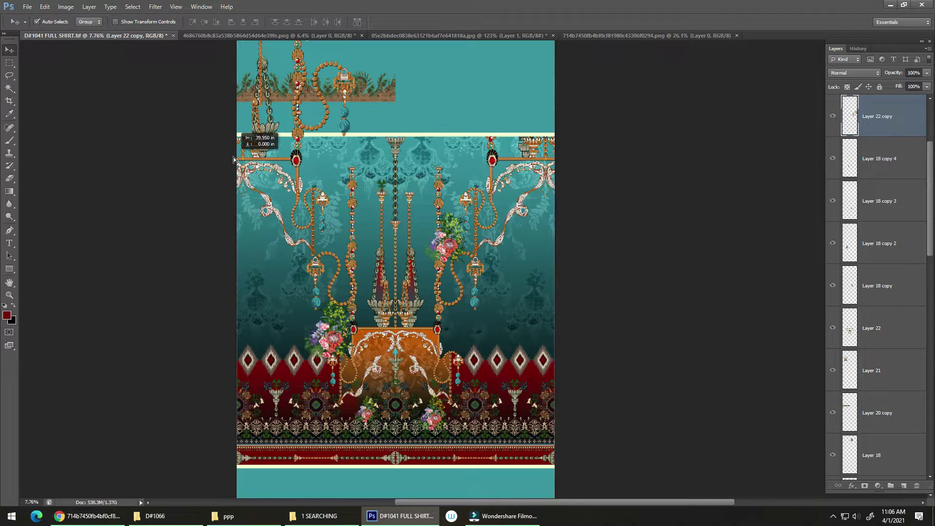
pyautogui.moveTo(223, 160); pyautogui.dragTo(273, 191)
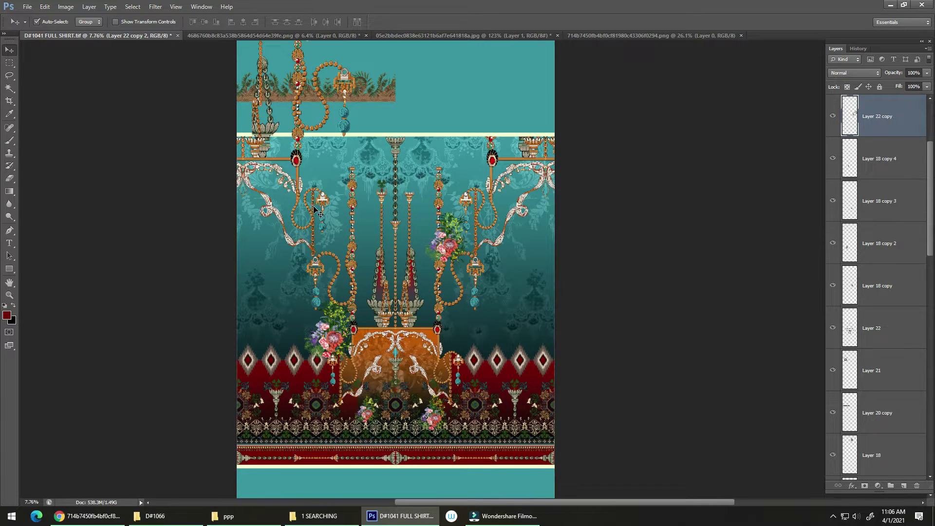
pyautogui.hotkey('ctrl', 'z')
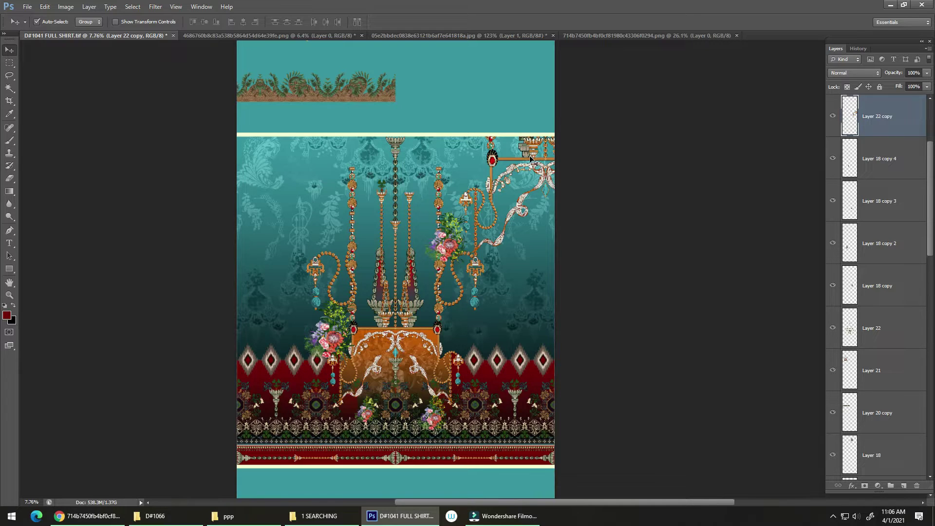
pyautogui.hotkey('ctrl', 'shift', 'z')
pyautogui.hotkey('ctrl', ';')
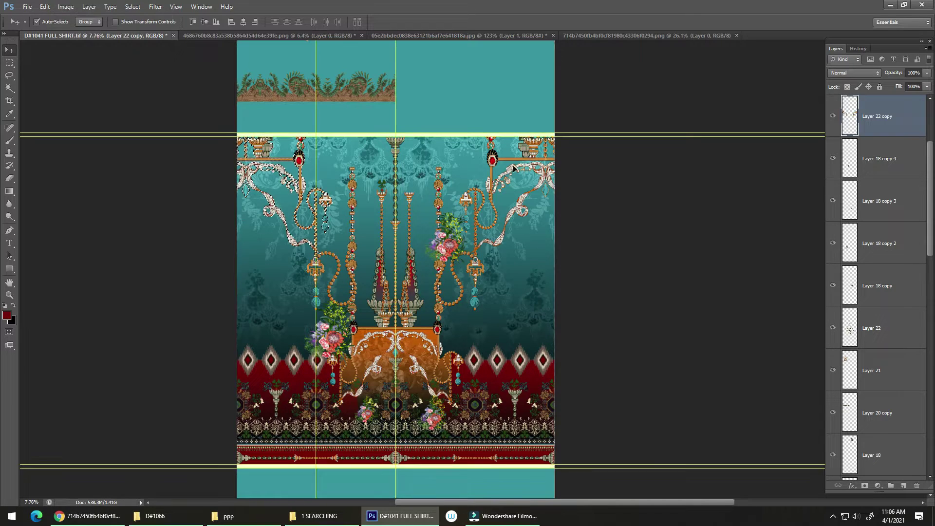
pyautogui.moveTo(419, 374)
pyautogui.mouseDown()
pyautogui.moveTo(485, 322)
pyautogui.moveTo(463, 249)
pyautogui.moveTo(369, 281)
pyautogui.mouseUp()
# On Layer 27, erase the orange inside the bead loop to reveal the teal background, then zoom out
pyautogui.click(377, 263)
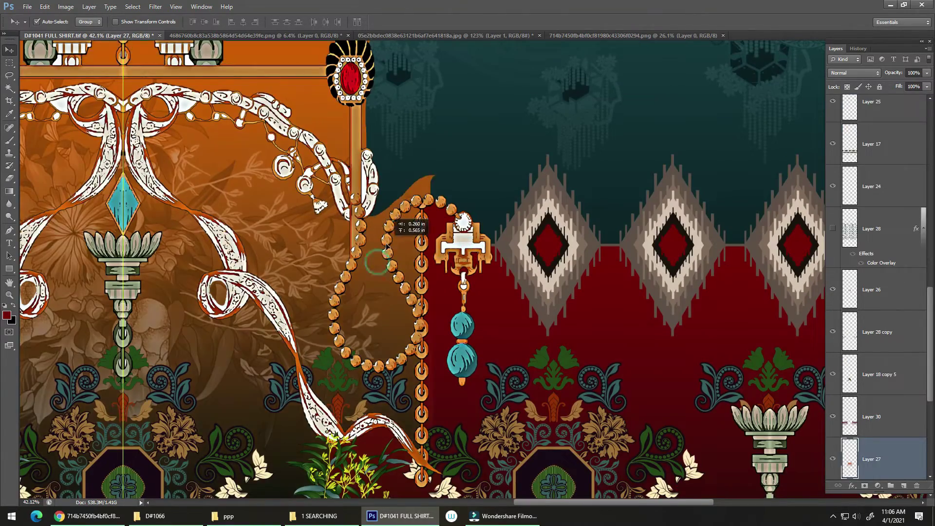
pyautogui.press('e')
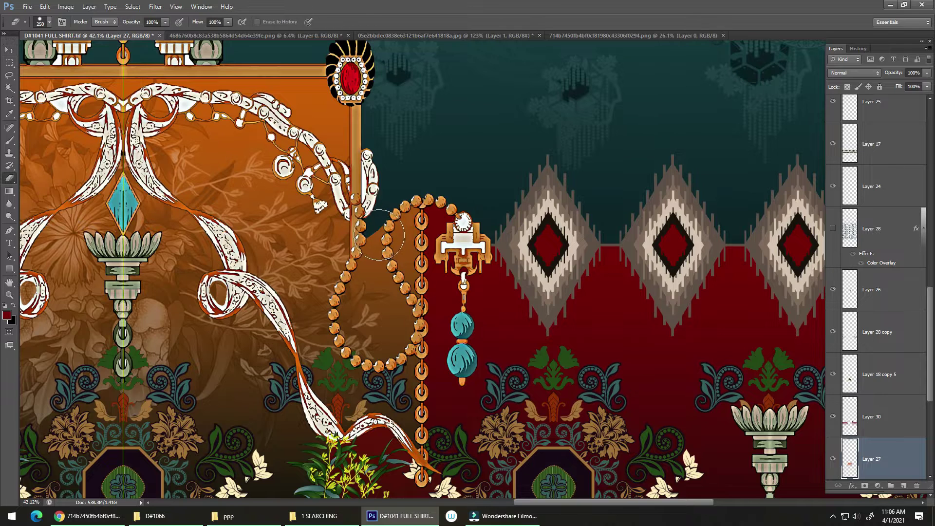
pyautogui.moveTo(378, 228); pyautogui.dragTo(348, 293)
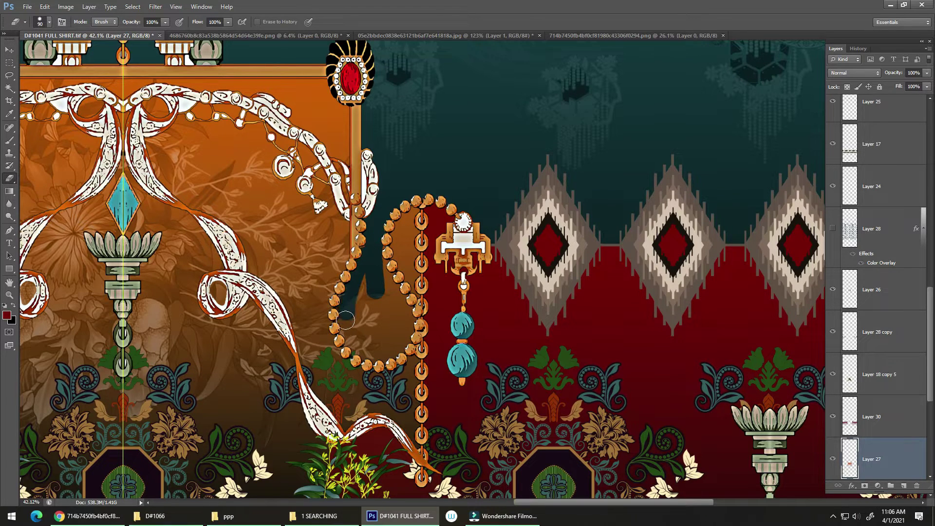
pyautogui.moveTo(359, 349)
pyautogui.mouseDown()
pyautogui.moveTo(404, 348)
pyautogui.moveTo(363, 291)
pyautogui.mouseUp()
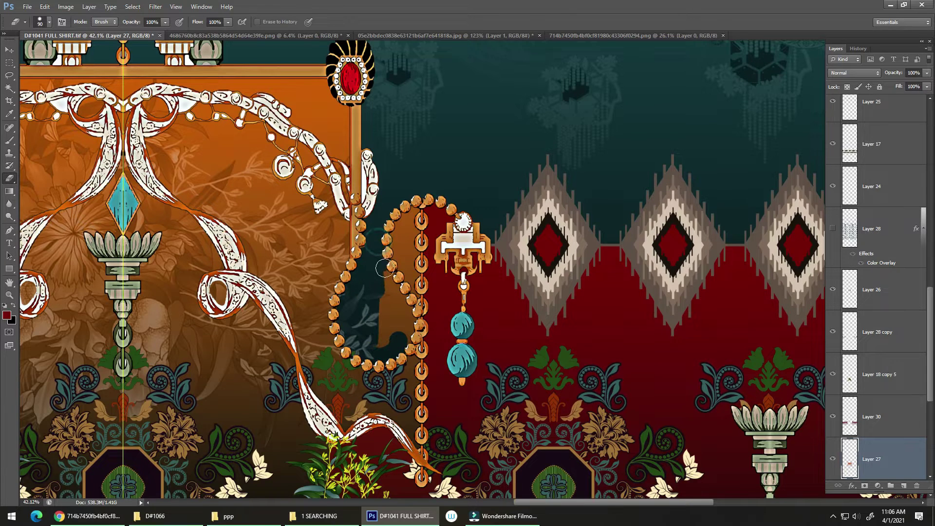
pyautogui.moveTo(406, 320); pyautogui.dragTo(403, 343)
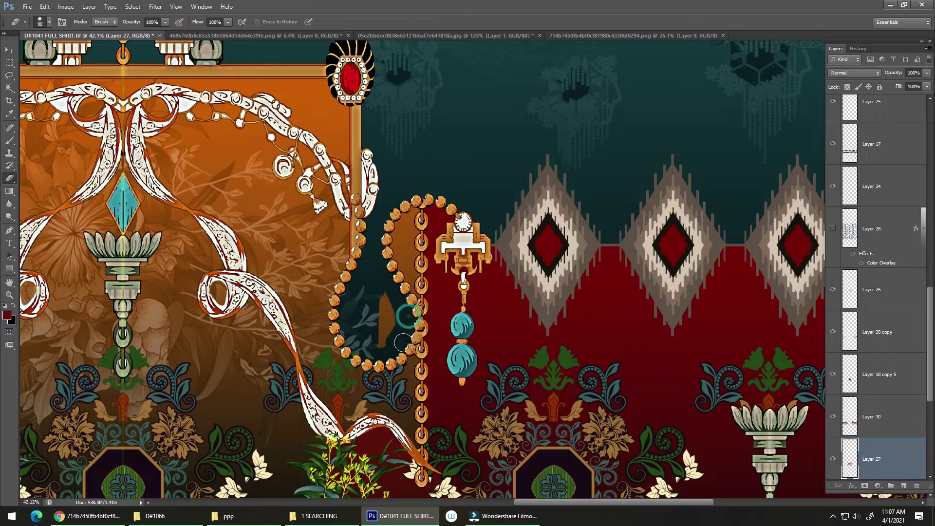
pyautogui.moveTo(381, 301); pyautogui.dragTo(387, 338)
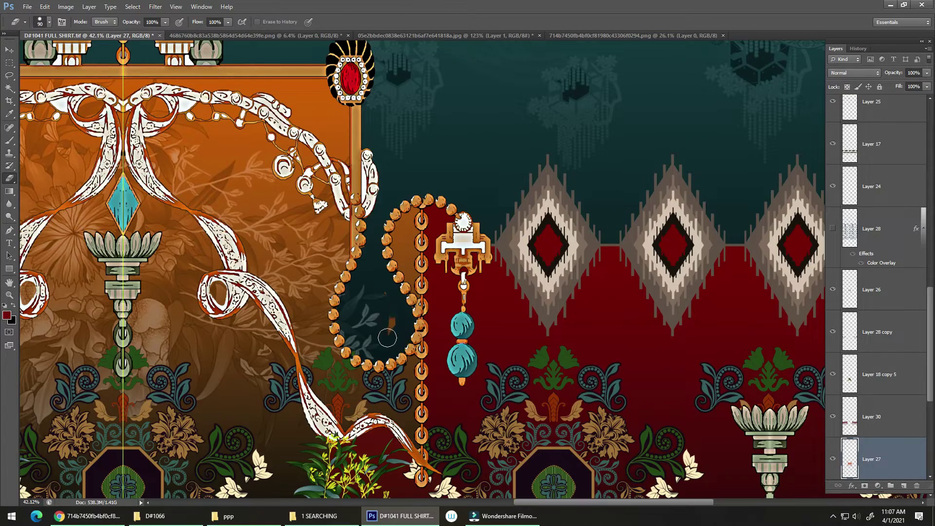
pyautogui.keyDown('ctrl'); pyautogui.keyDown('alt'); pyautogui.click(387, 291); pyautogui.keyUp('alt'); pyautogui.keyUp('ctrl')
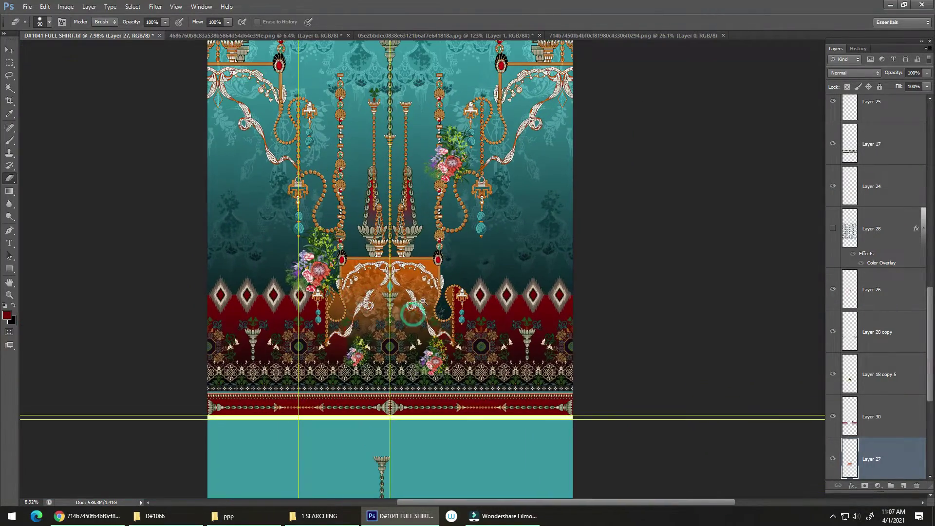
# Clear a rectangular area over the left half of the orange centre panel, then nudge the selection
pyautogui.press('m')
pyautogui.moveTo(260, 209); pyautogui.dragTo(387, 433)
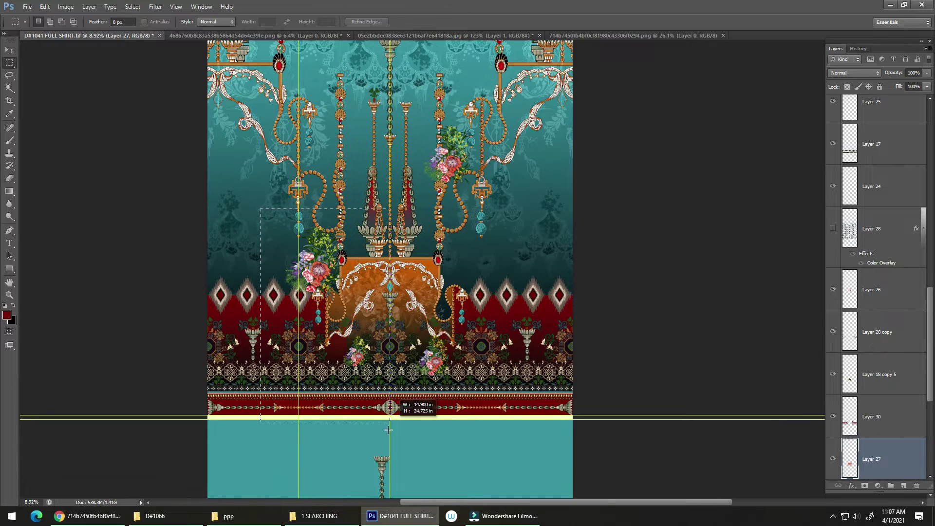
pyautogui.press('Delete')
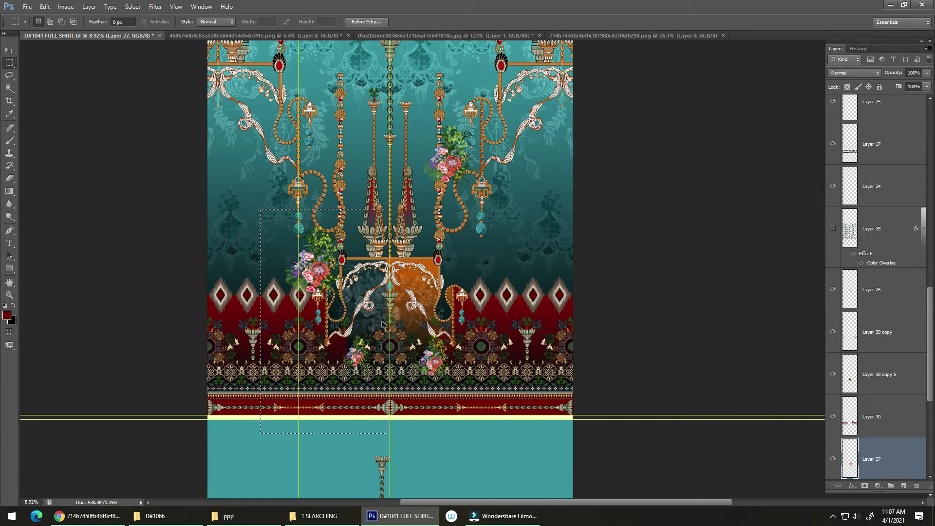
pyautogui.moveTo(382, 324); pyautogui.dragTo(366, 308)
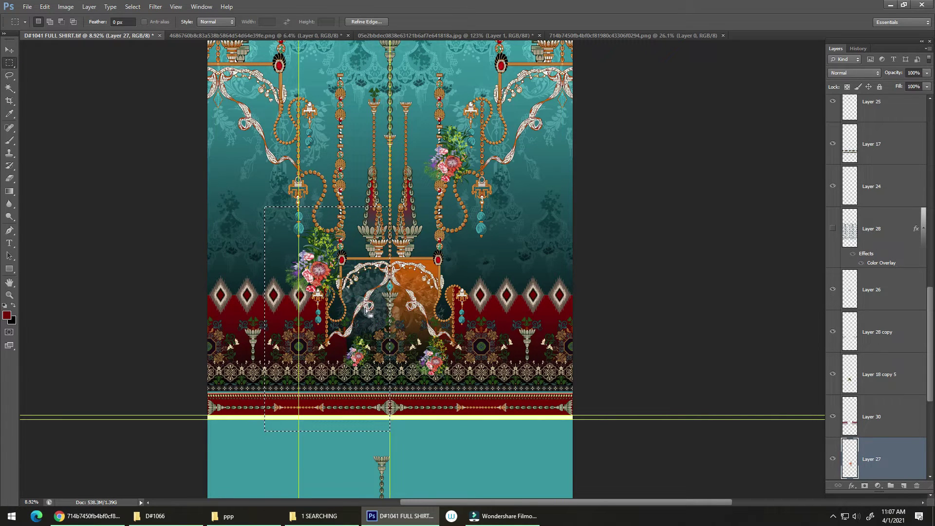